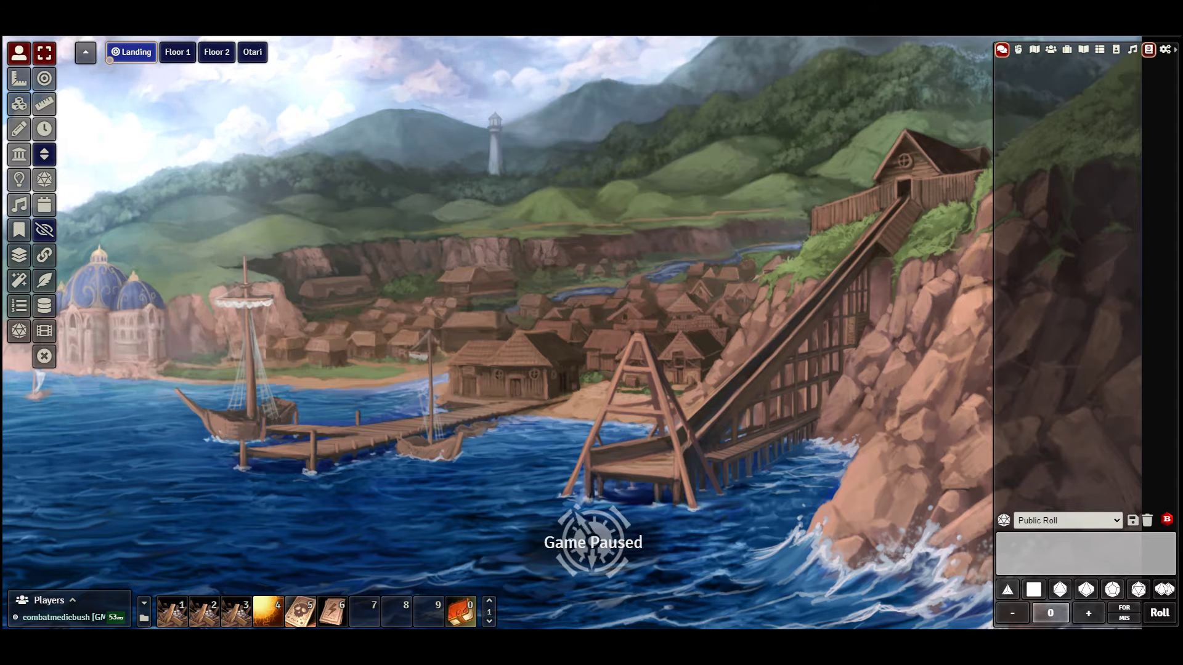
- Open the Pathfinder Beginner Box adventure compendium from the Default compendium folder
left_click(1148, 49)
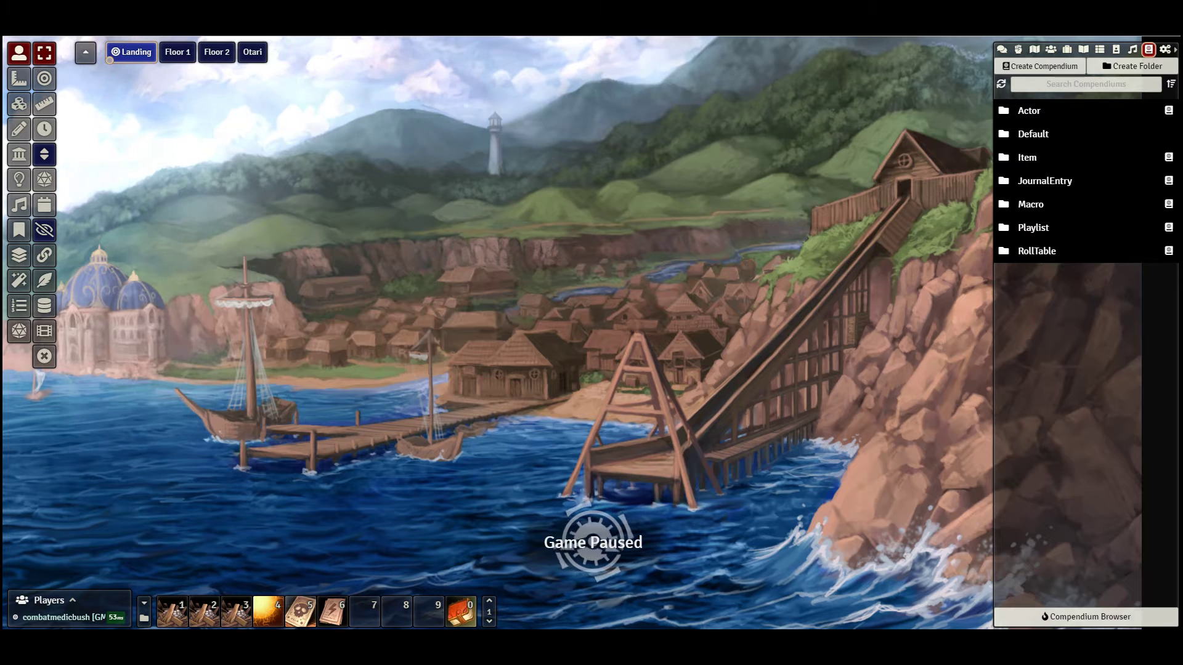
left_click(1033, 135)
scroll(1085, 351, "down", 1)
scroll(1085, 351, "down", 10)
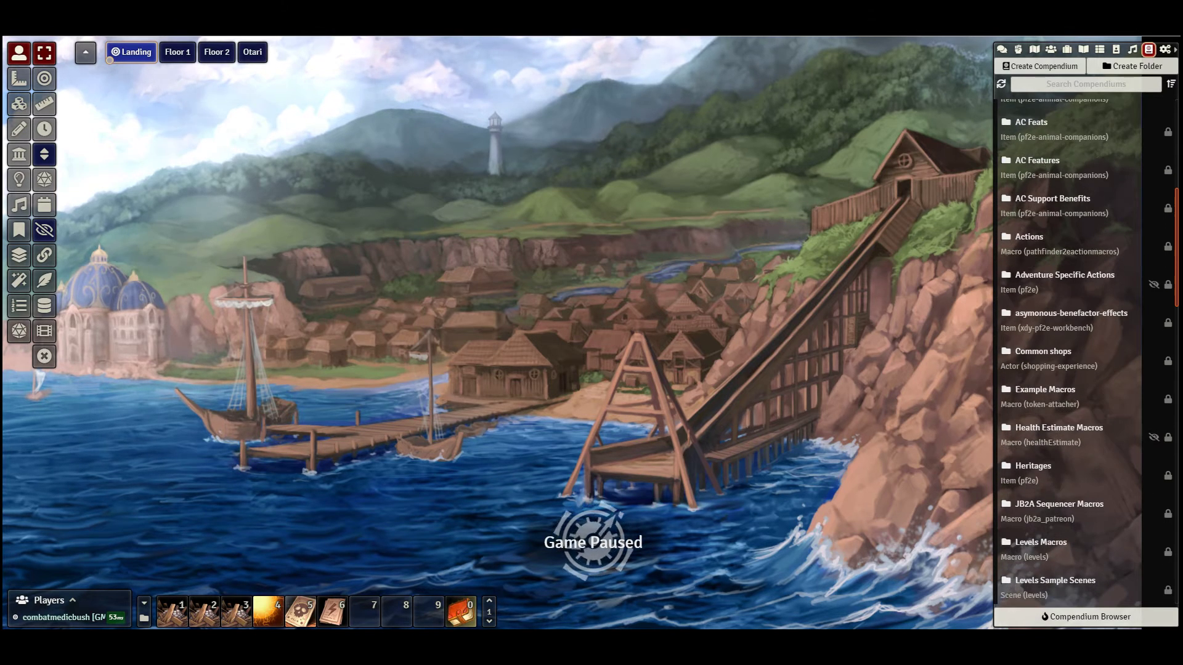
scroll(1084, 351, "down", 3)
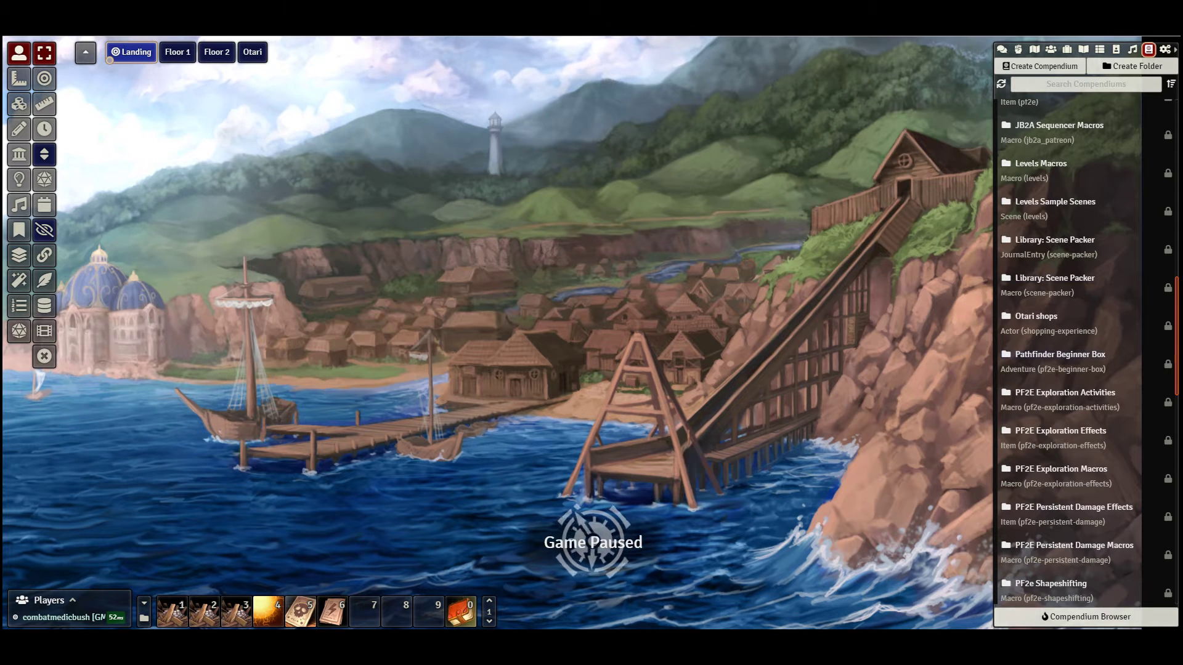
left_click(1060, 354)
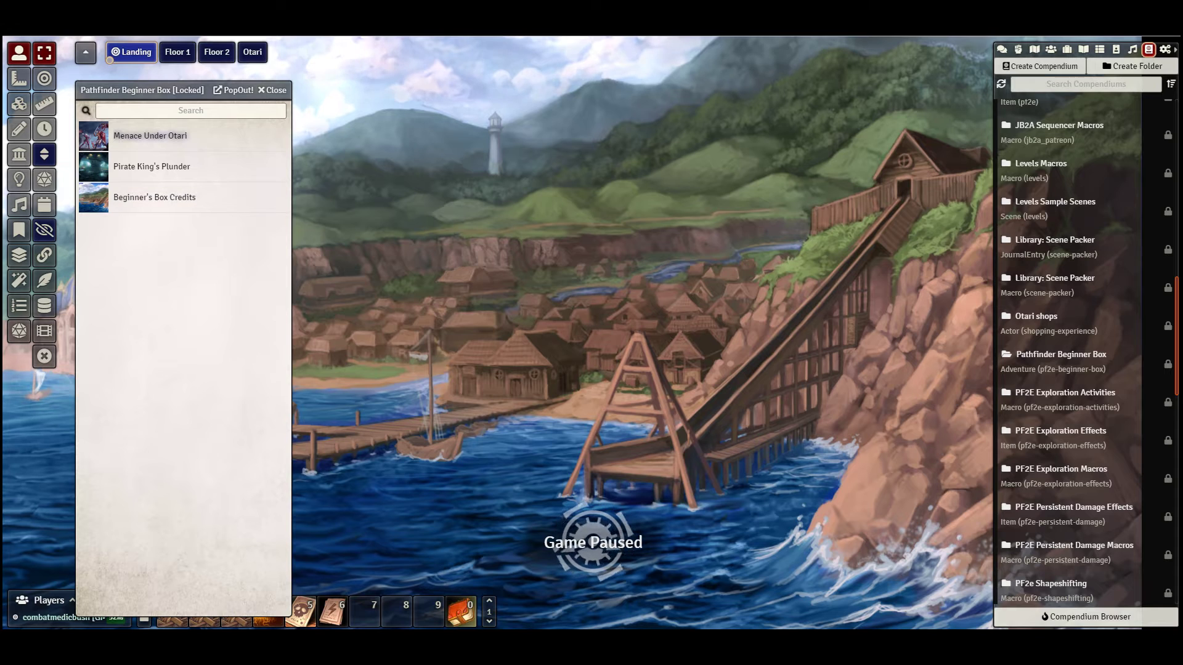
- View the import pages of the Menace Under Otari and Pirate King's Plunder adventures, and close the compendium
left_click(150, 135)
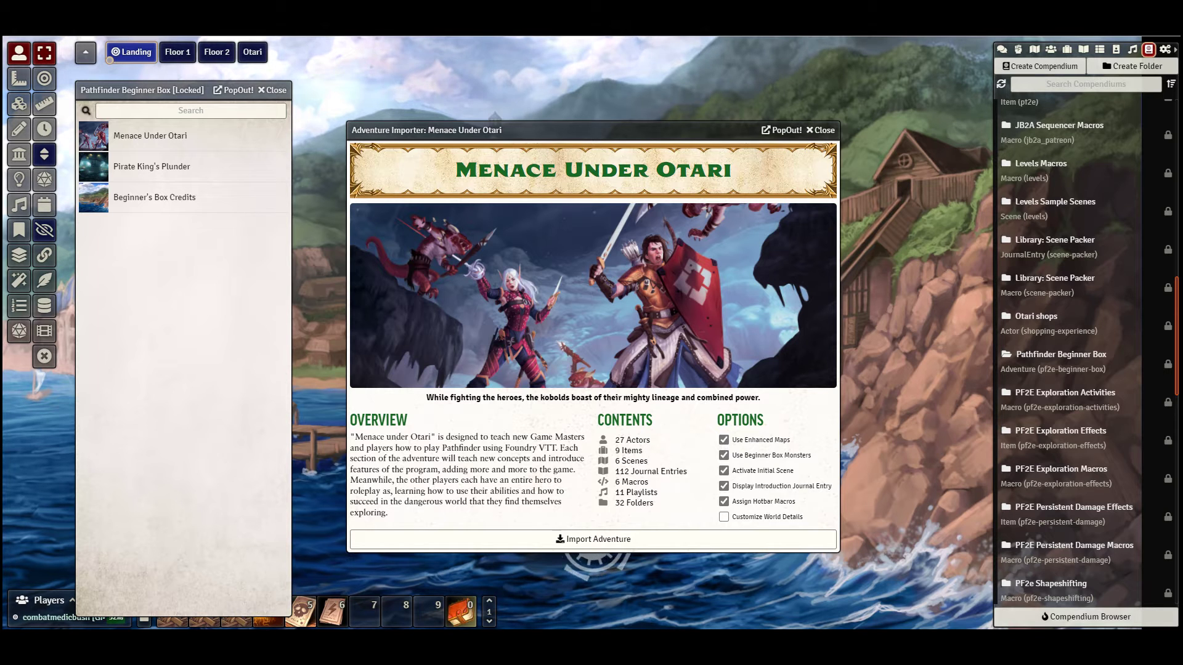
left_click(821, 130)
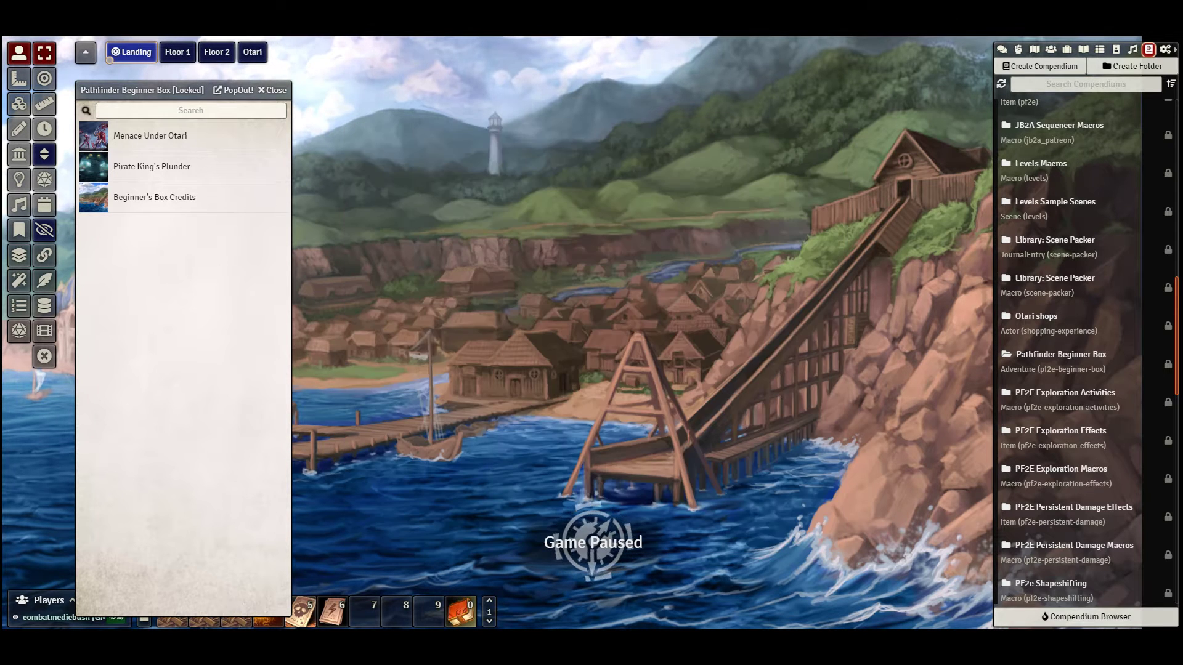
left_click(152, 167)
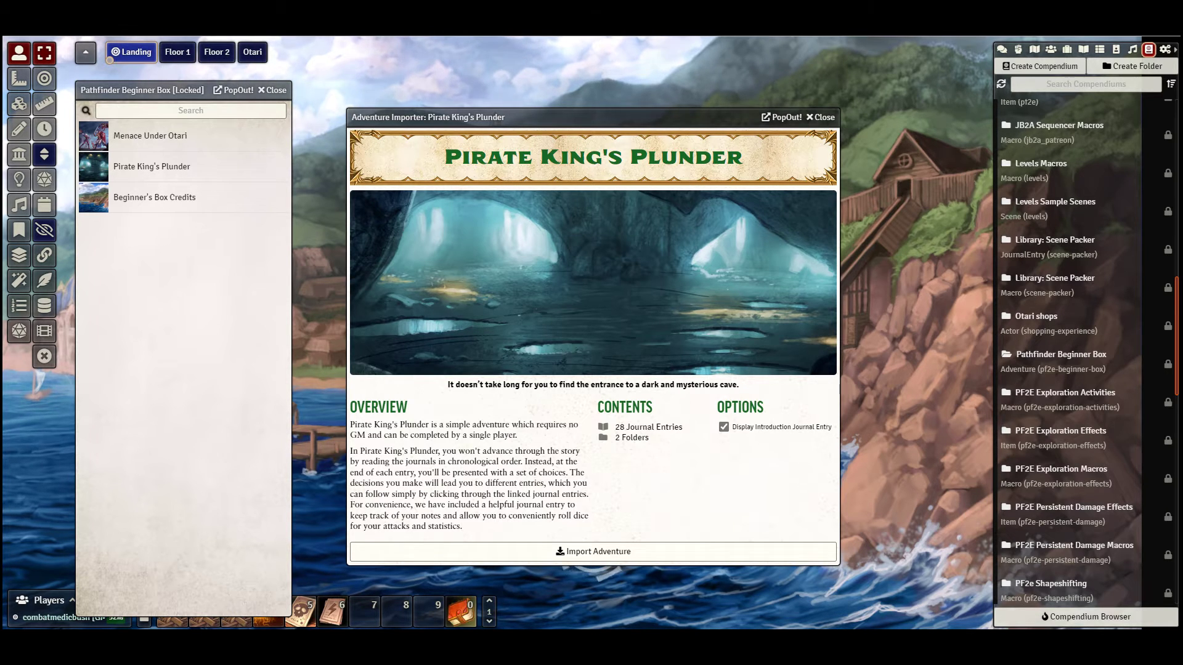
key("Escape")
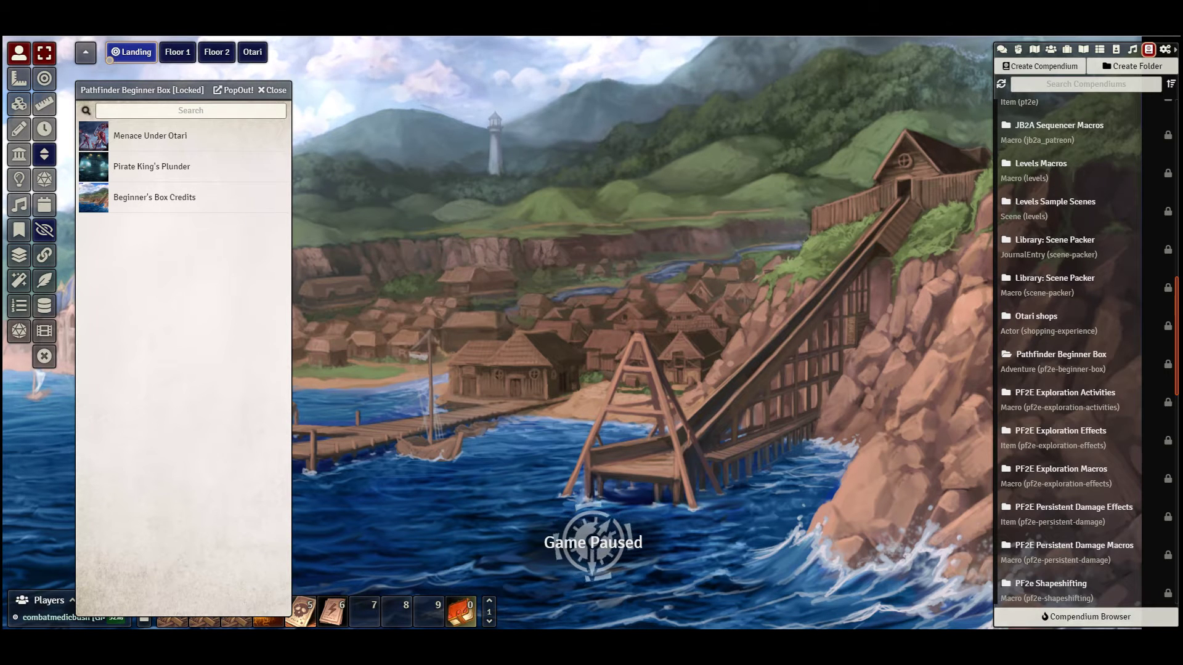
key("Escape")
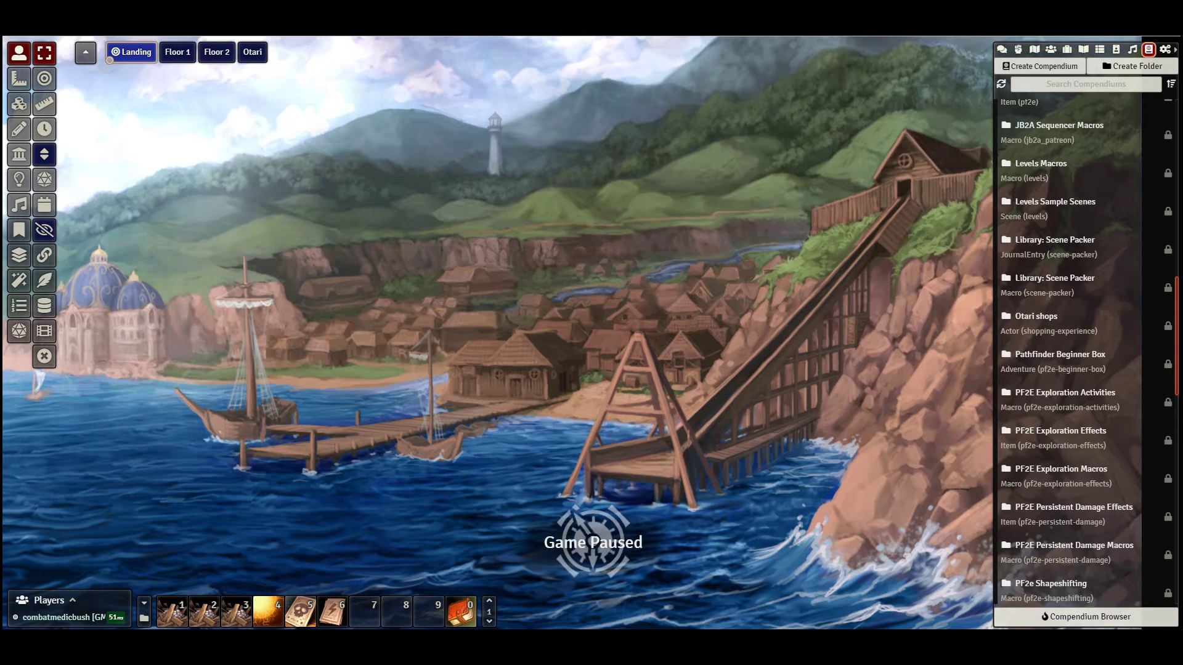
- Show the list of imported scenes, view the Floor 1 scene and highlight the tokens placed on its map
left_click(1035, 49)
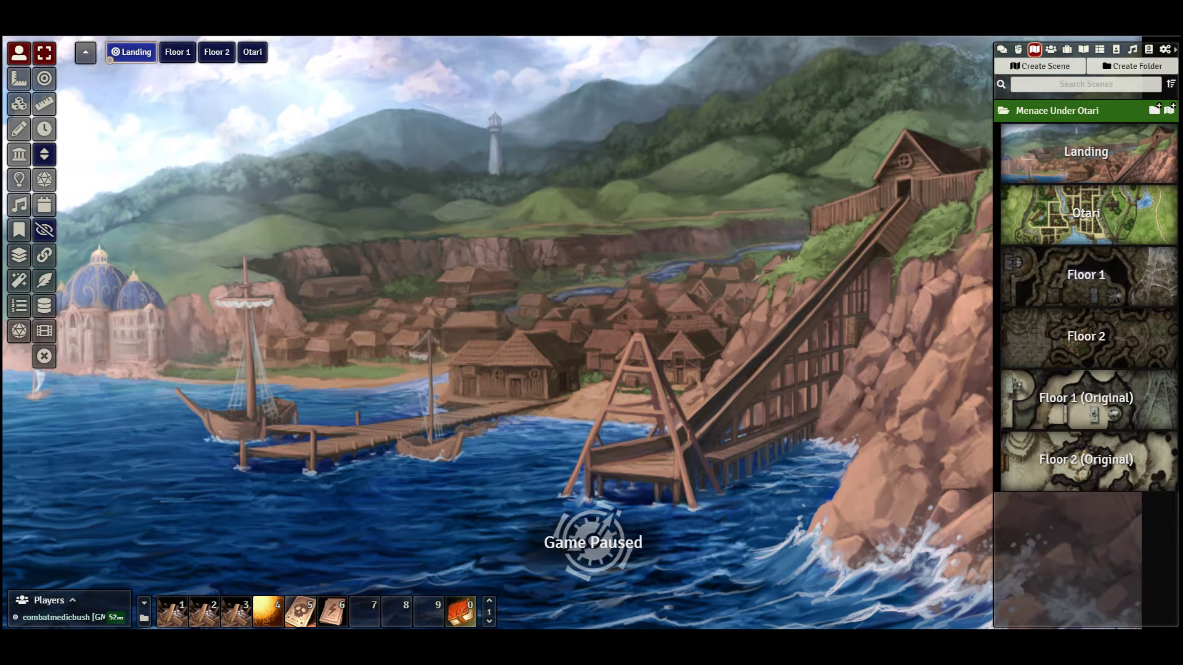
left_click(175, 52)
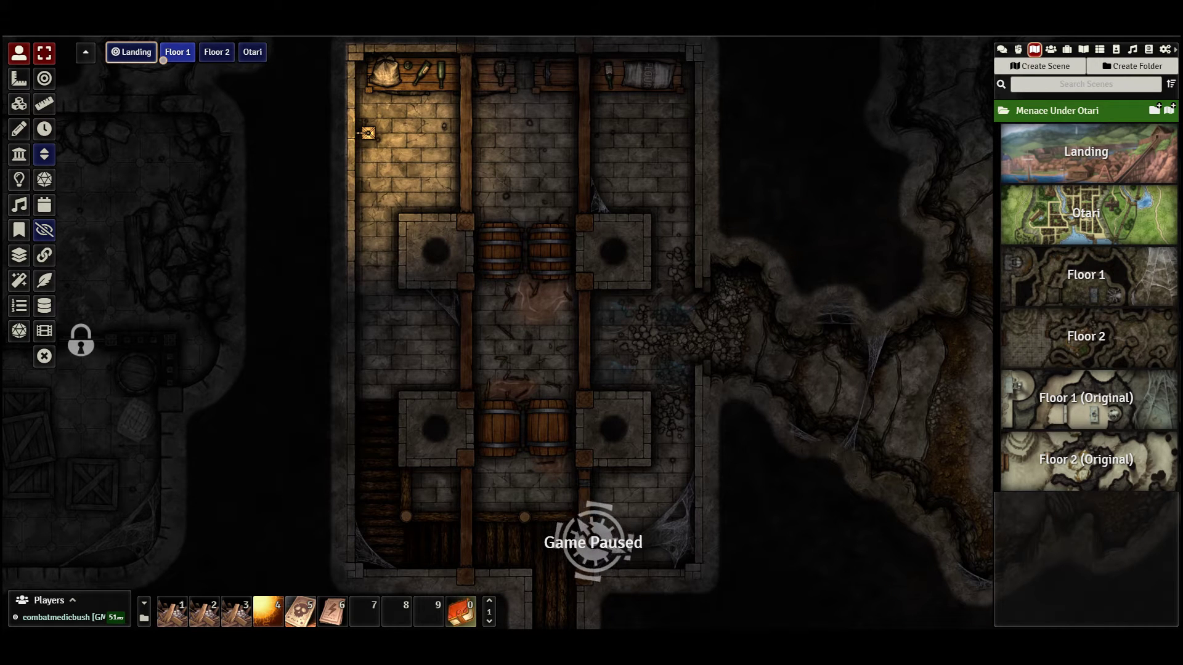
key("alt")
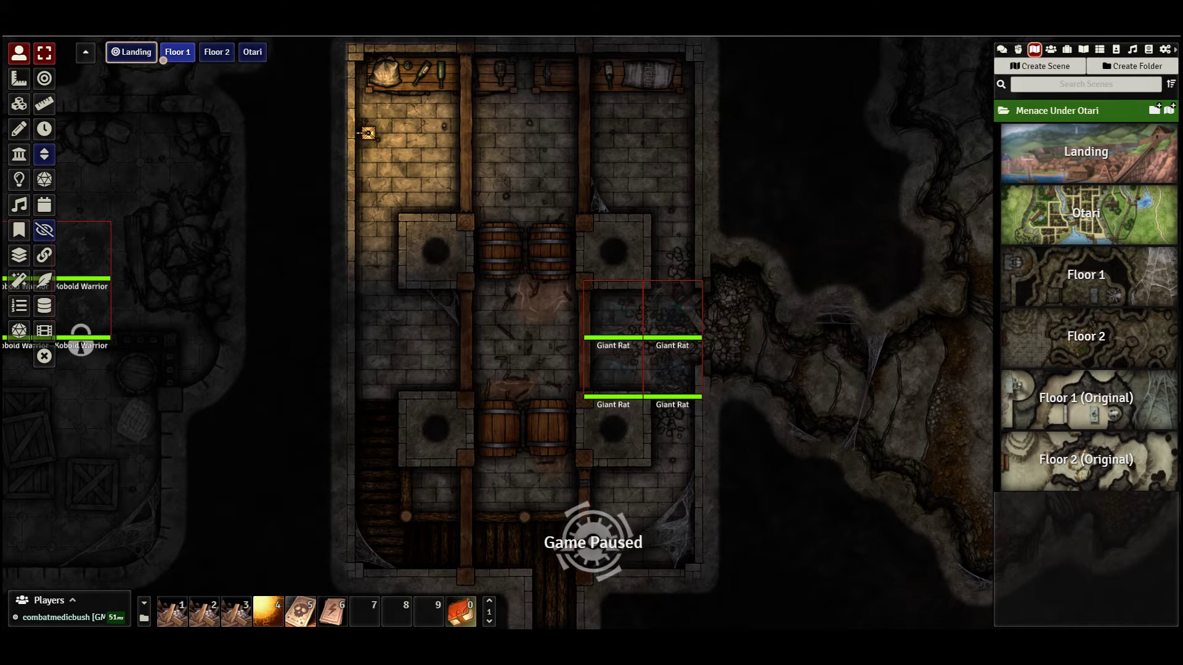
key("Delete")
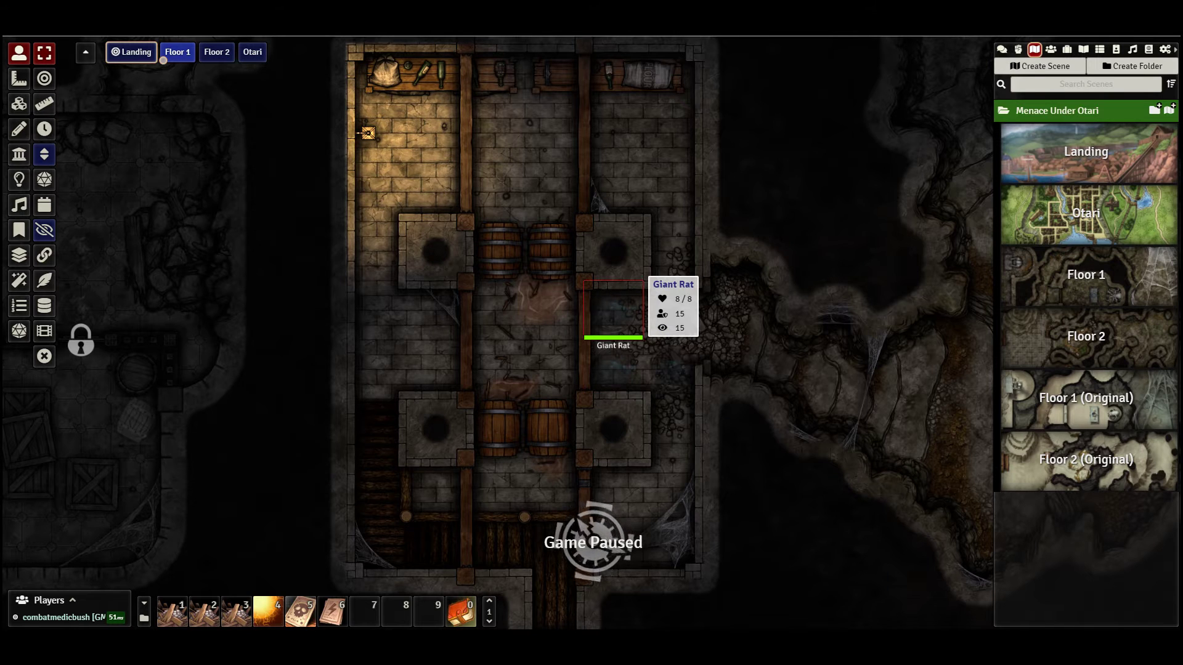
- Inspect the sheets of a Giant Rat token and the Abandoned Storeroom loot token on the Floor 1 map, closing each one
double_click(613, 308)
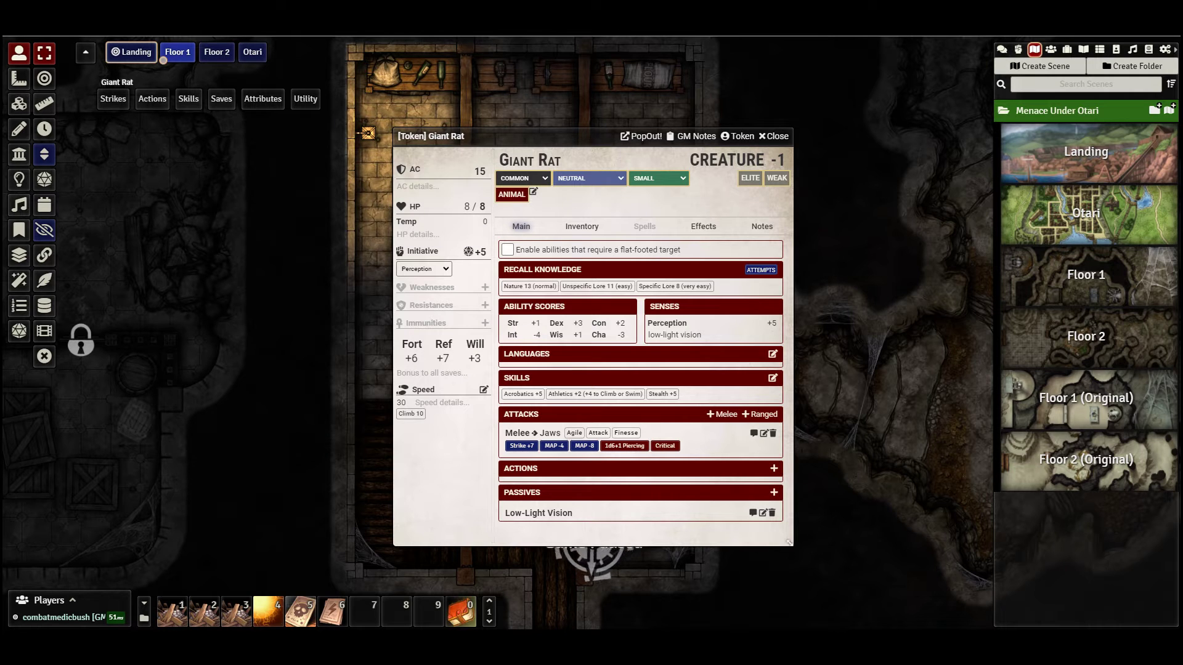
left_click(442, 234)
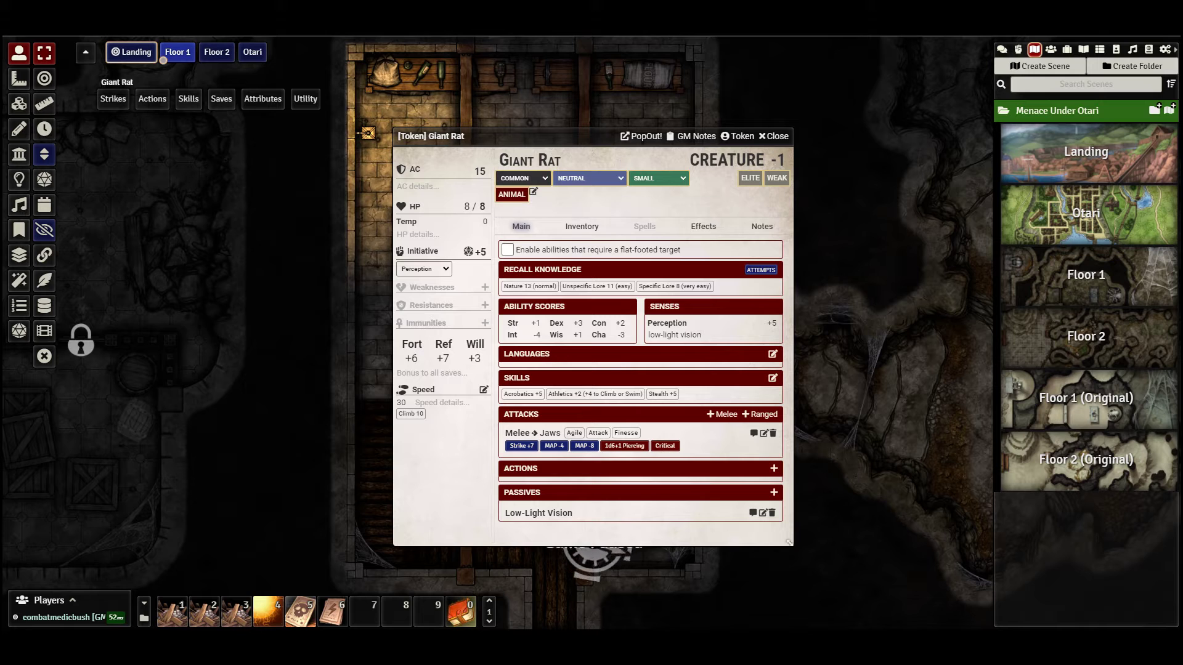
key("Escape")
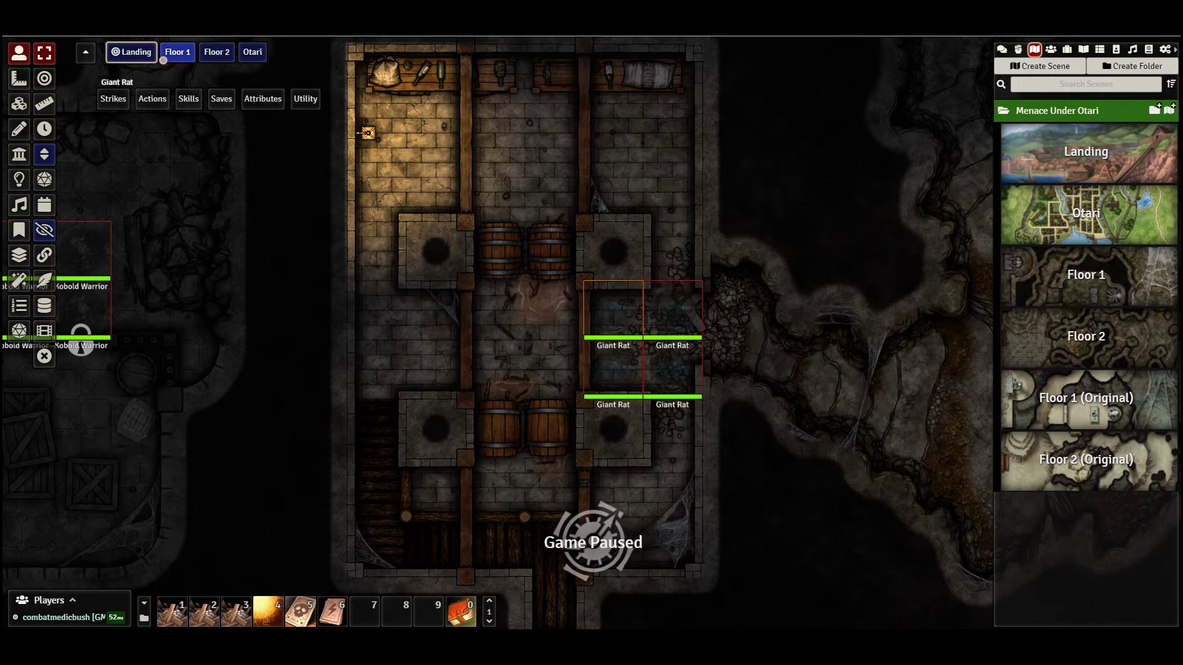
double_click(136, 421)
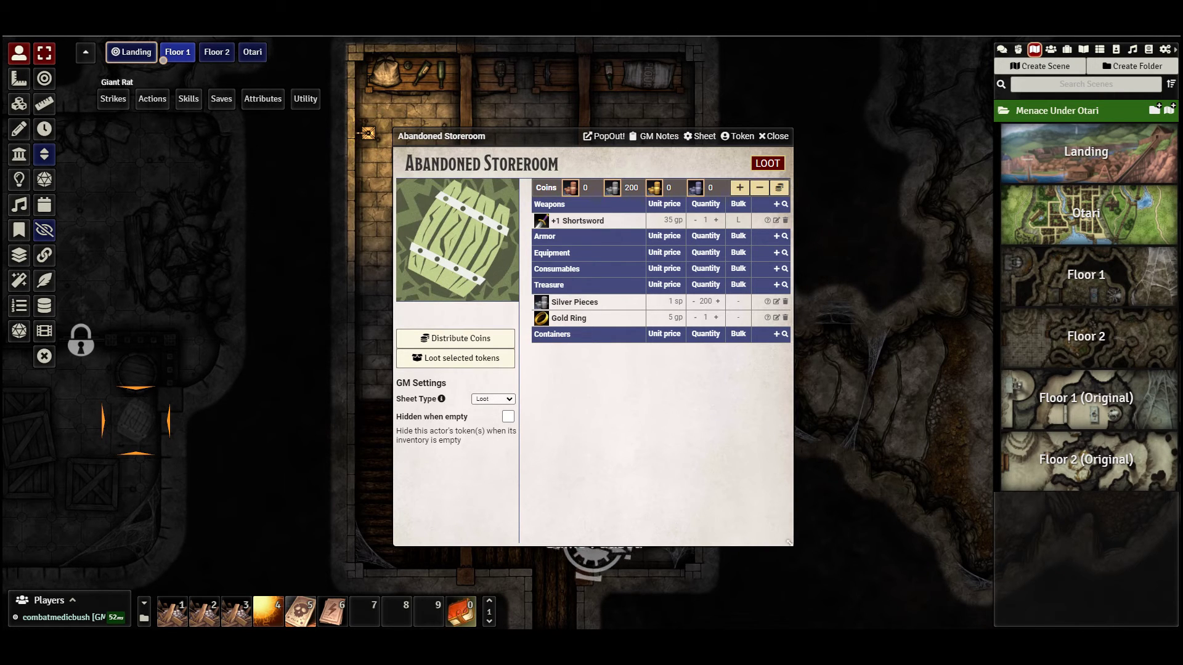
key("Escape")
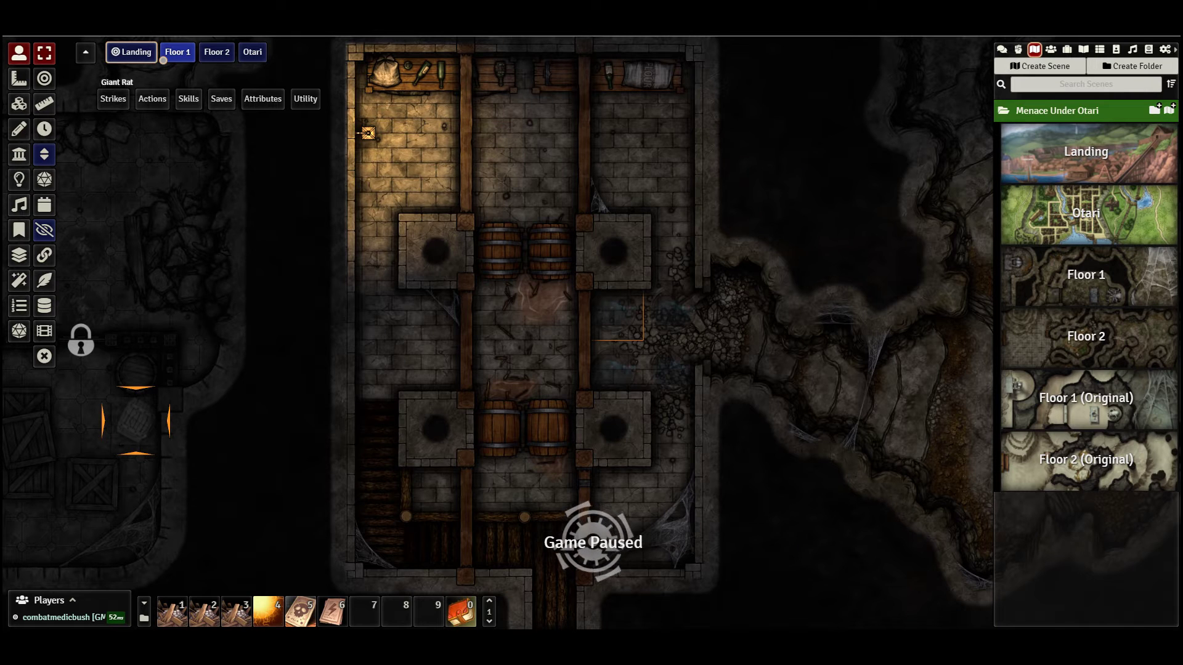
- Browse the Hazards, Treasure and Creatures folders under Menace Under Otari in the actors directory, and collapse the adventure folder
left_click(1051, 50)
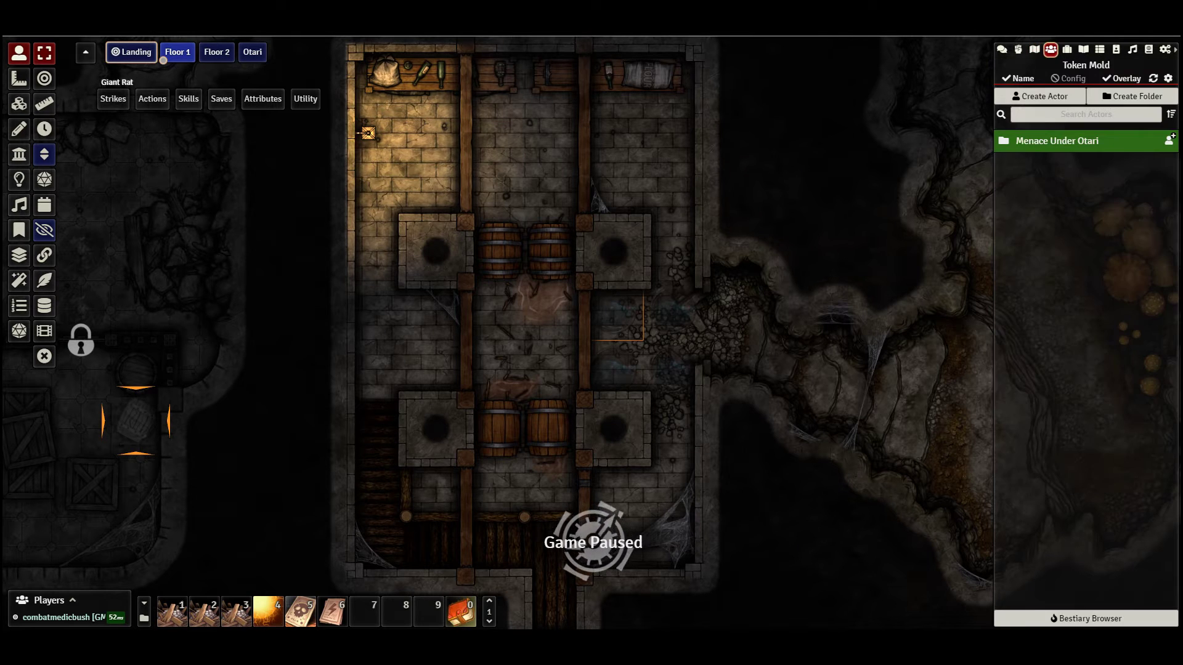
left_click(1057, 141)
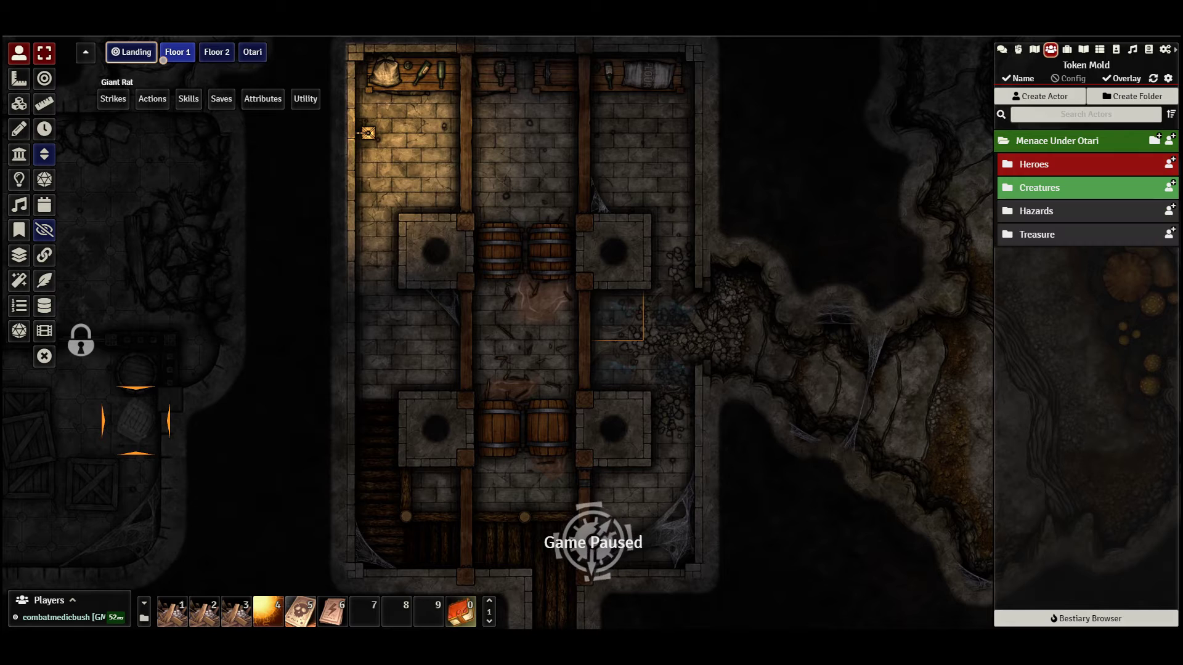
left_click(1036, 211)
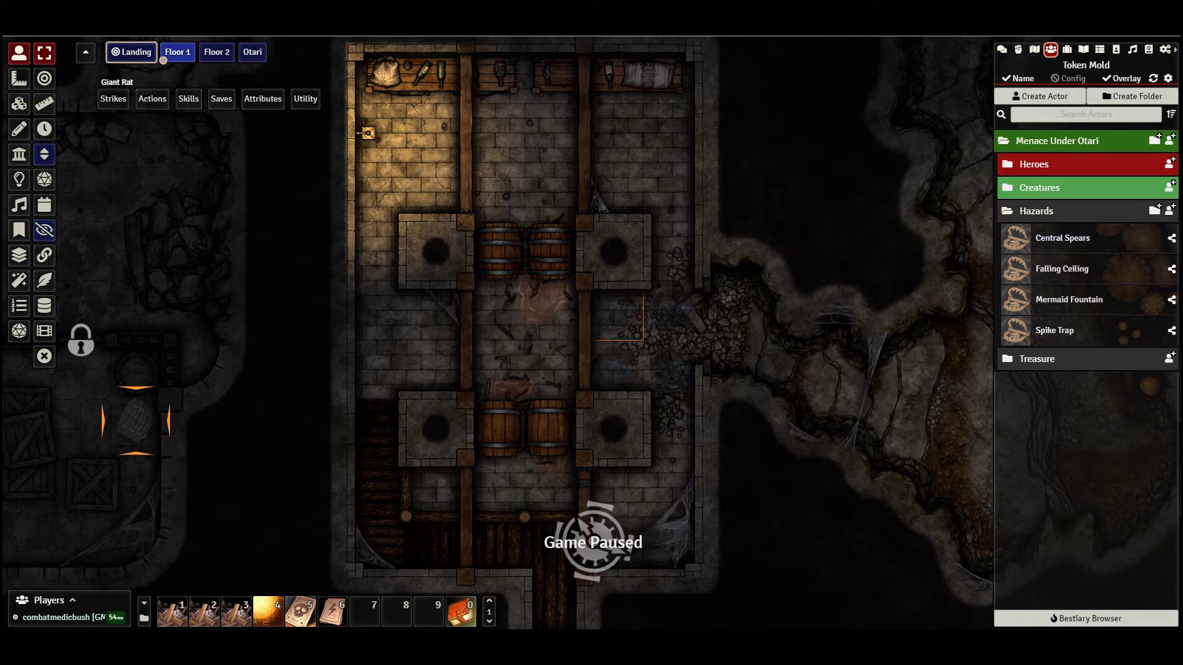
left_click(1037, 359)
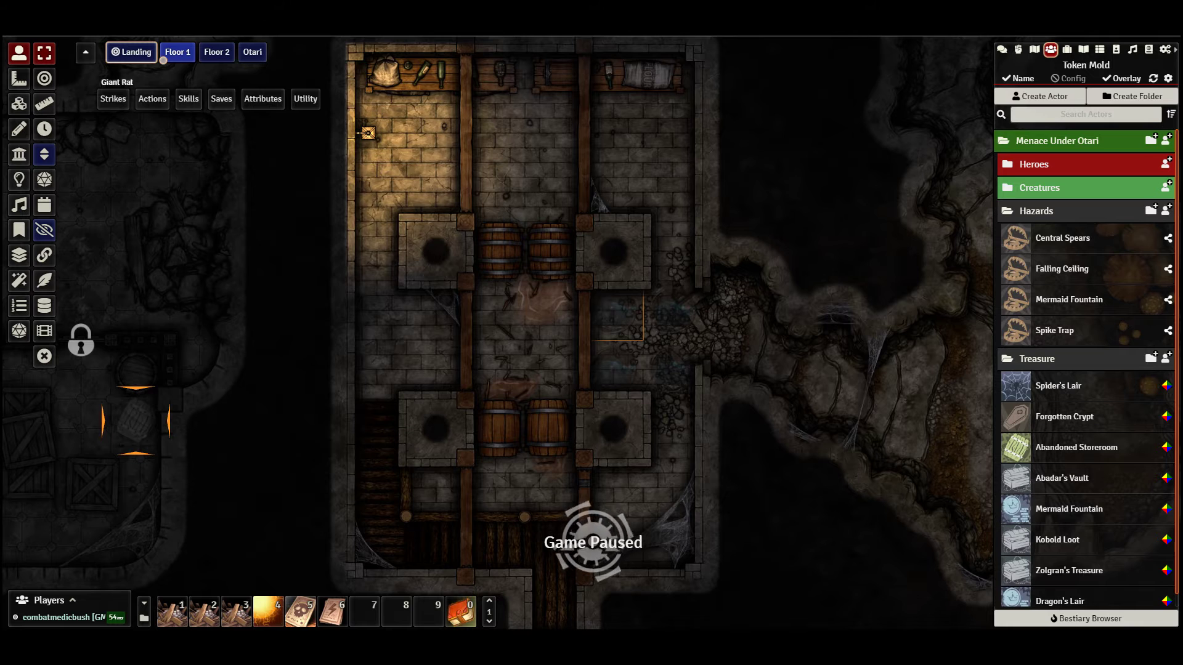
left_click(1037, 211)
left_click(1039, 188)
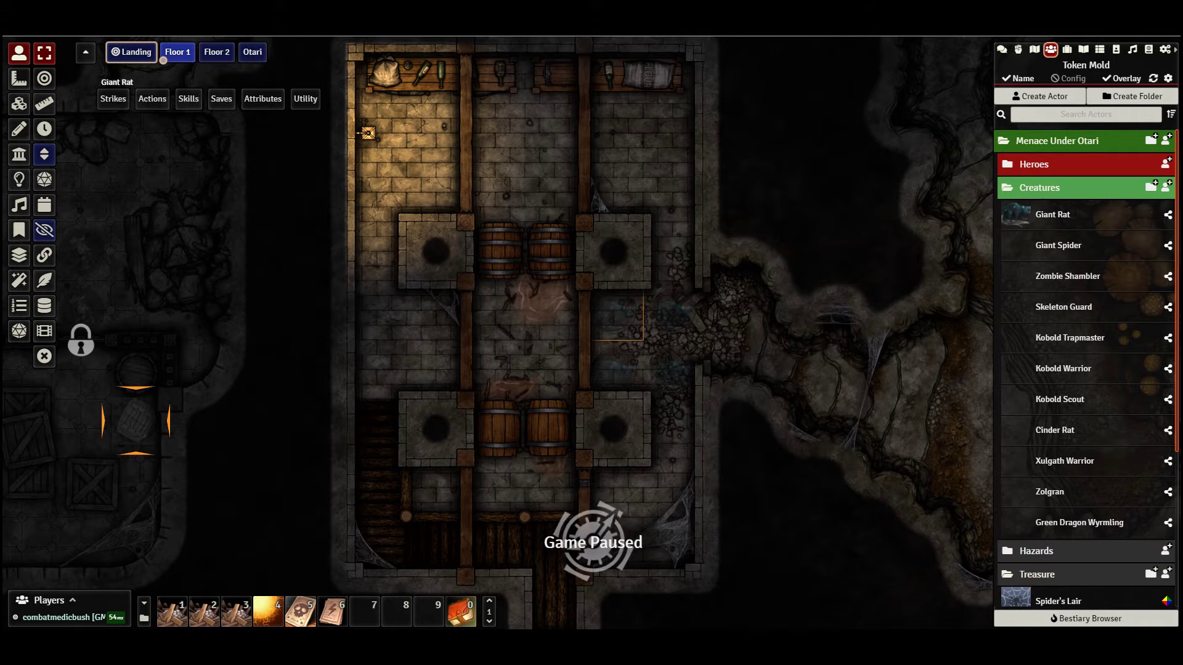
left_click(1034, 164)
left_click(1057, 141)
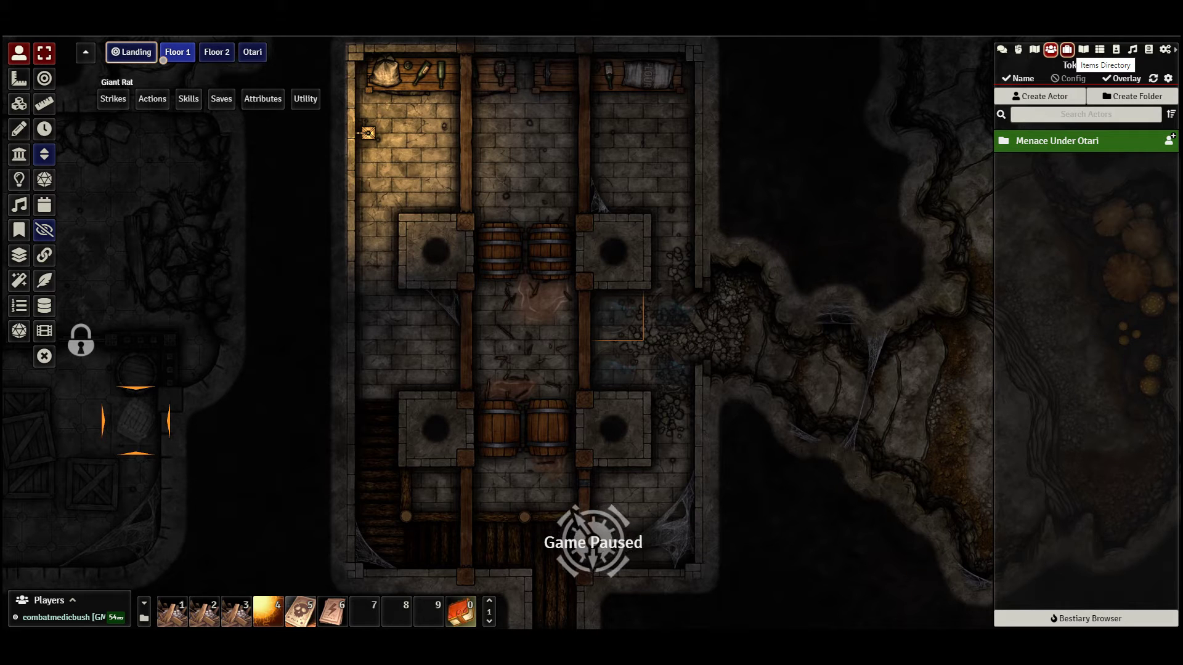
- Read the Ability Scores journal entry in the Beginner's Guide under Game Mechanics, Character Abilities, and collapse the Character Abilities folder
left_click(1083, 49)
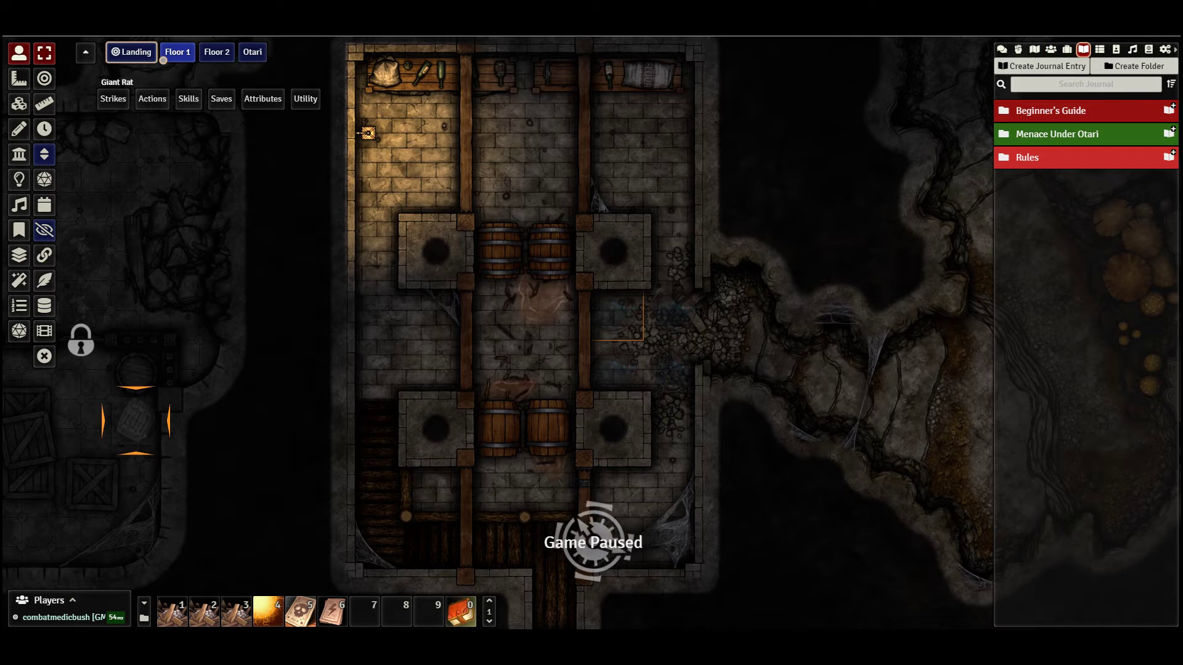
left_click(1051, 111)
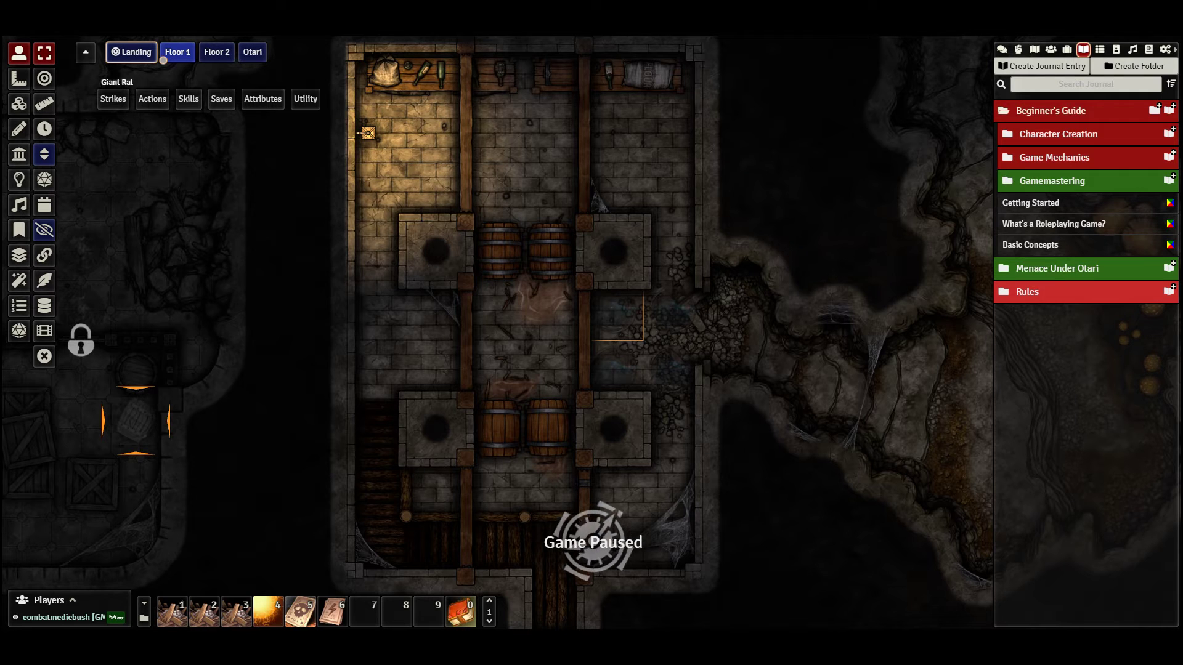
left_click(1054, 157)
left_click(1061, 181)
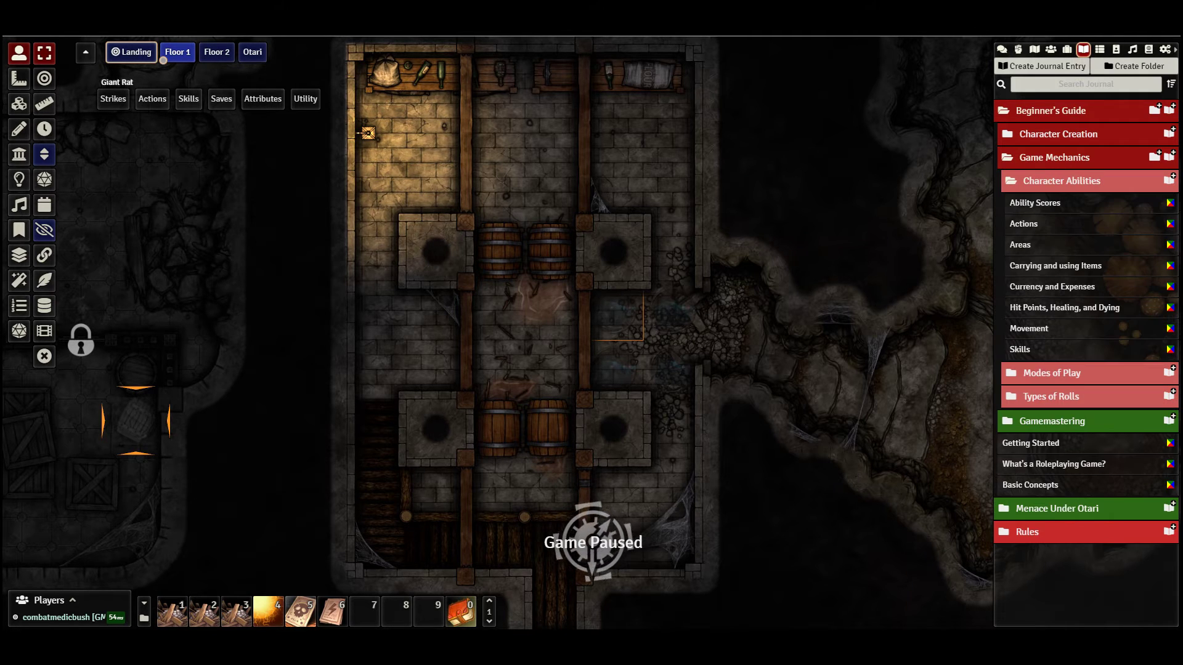
left_click(1035, 202)
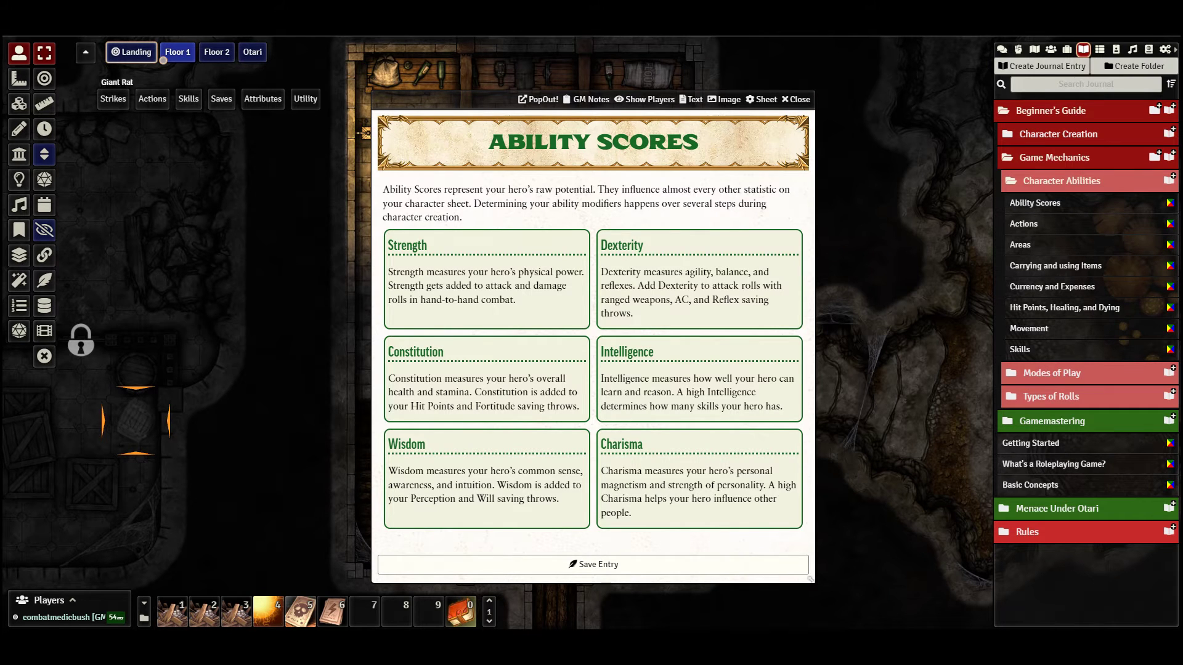
key("Escape")
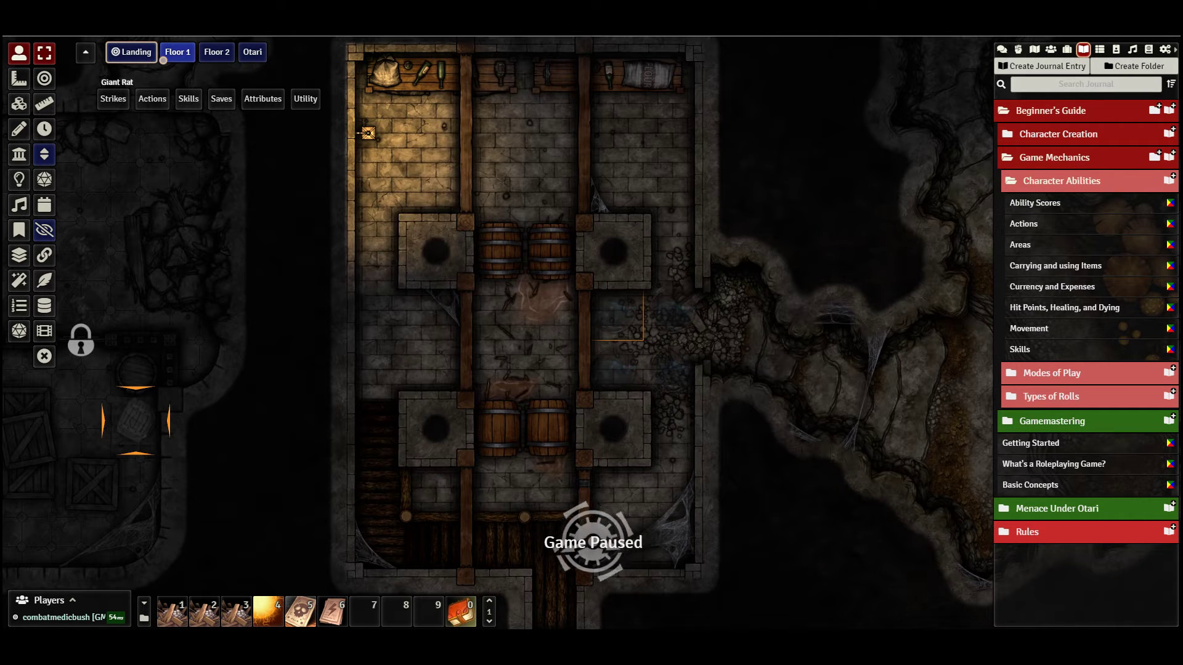
left_click(1061, 180)
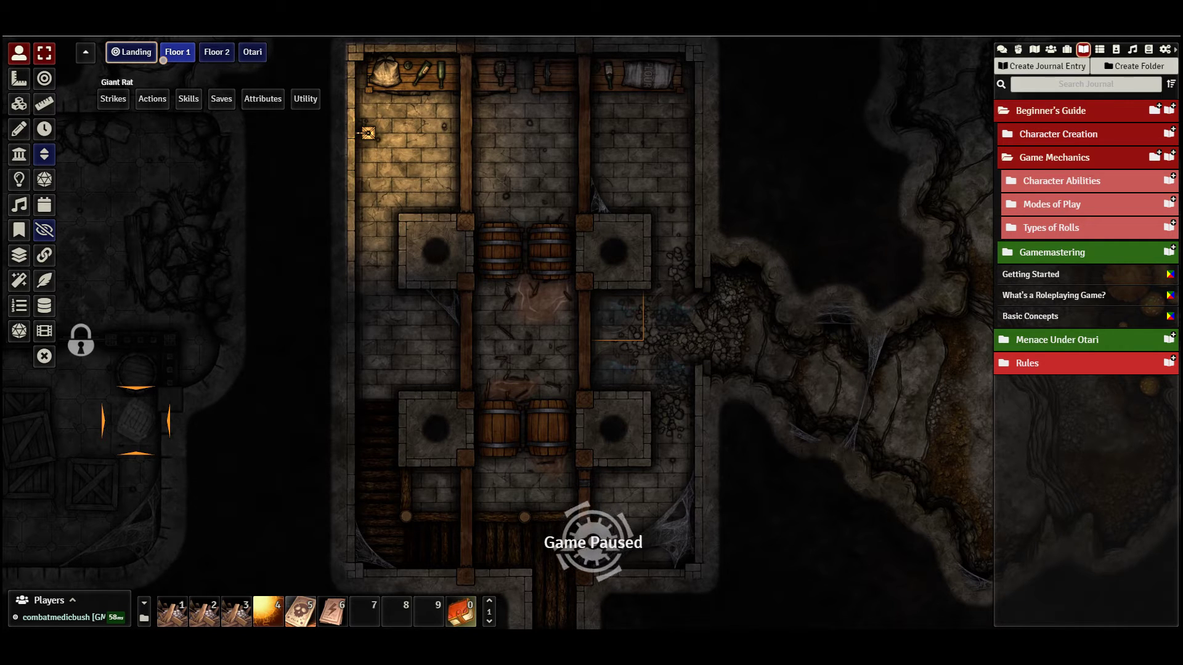
- Look through the Character Creation journal folder, and collapse it together with the Game Mechanics folder
left_click(1058, 133)
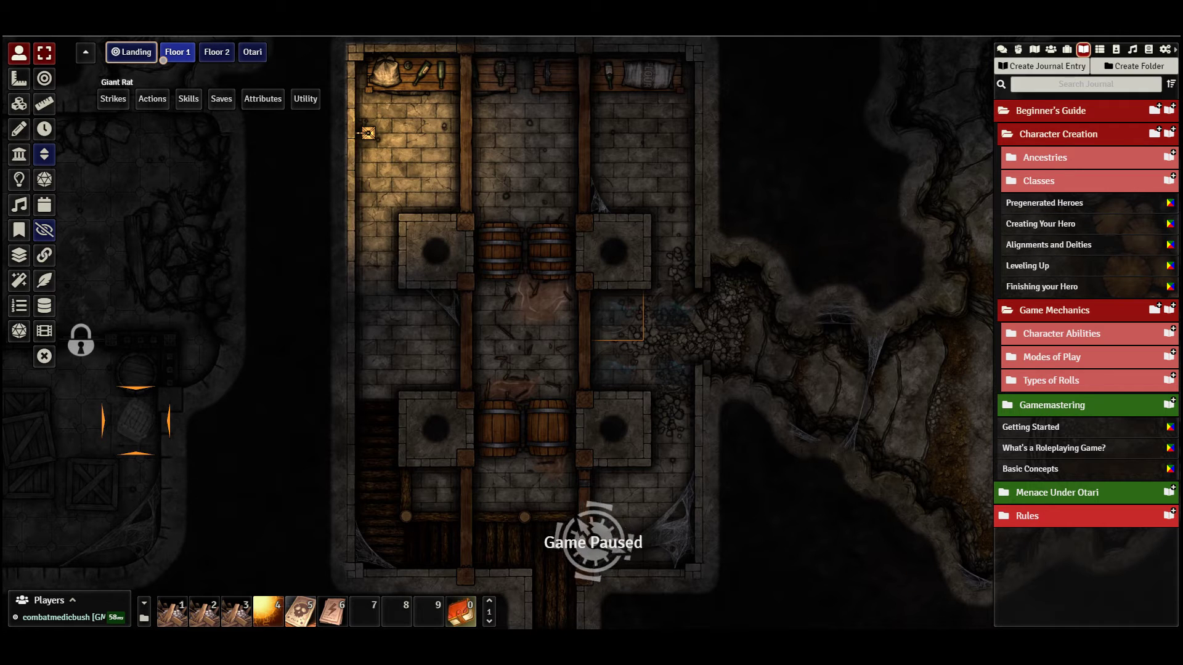
left_click(1058, 133)
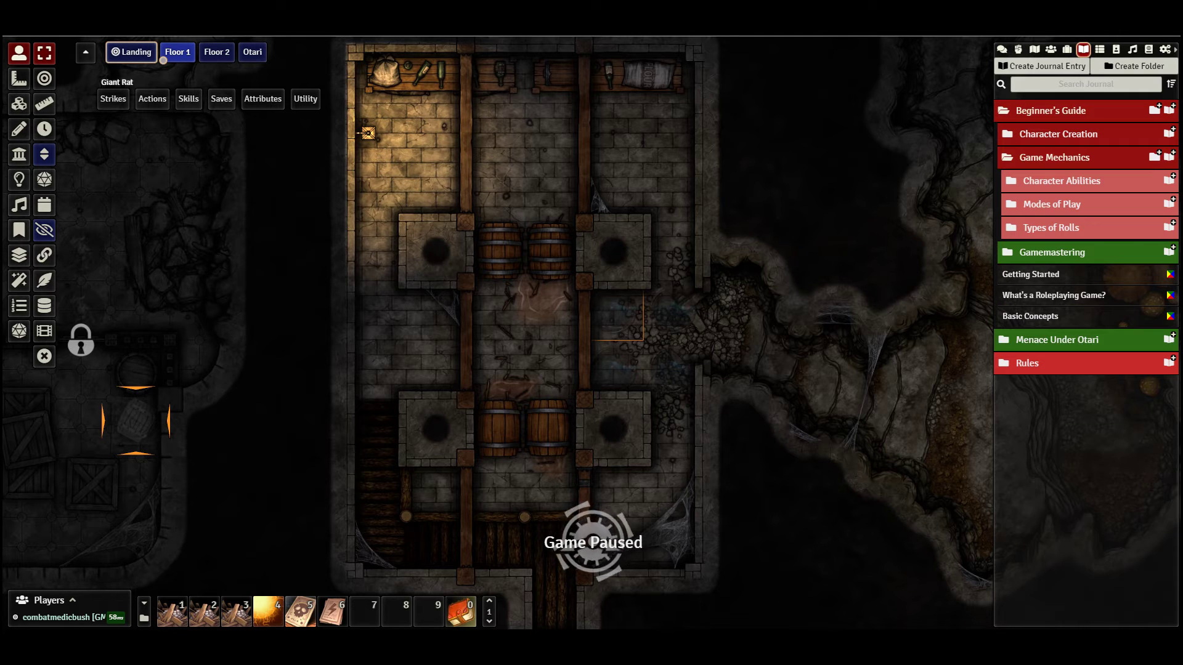
left_click(1054, 157)
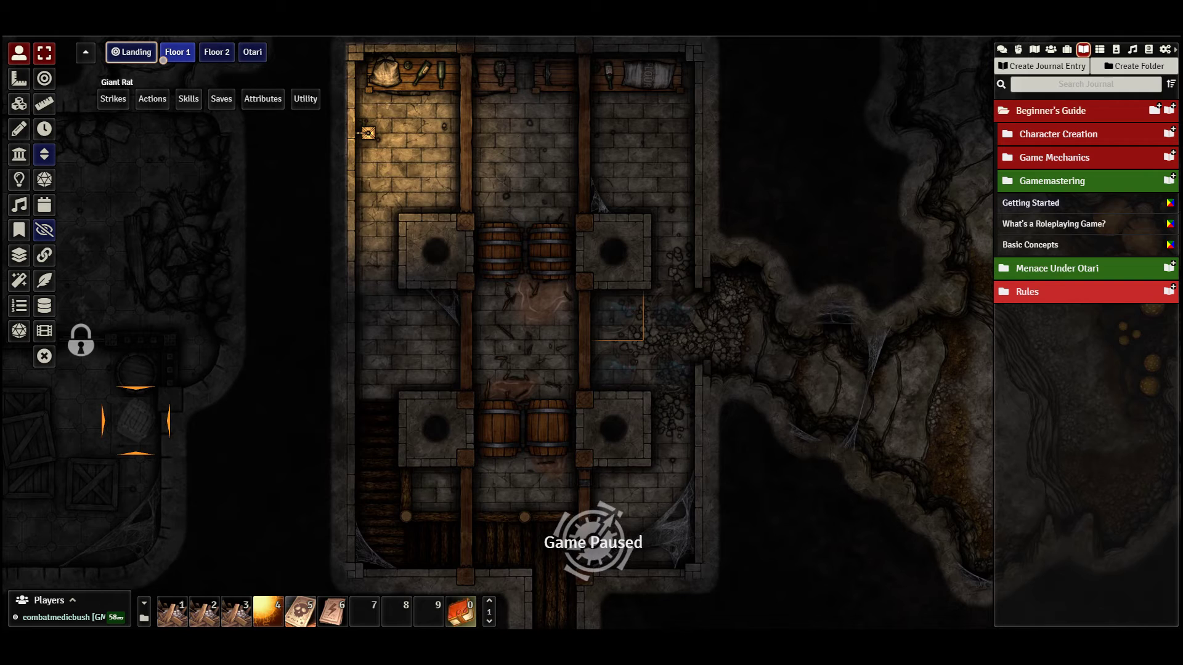
- Read the Getting Started journal entry in the Gamemastering folder through its Dynamic Links section, and close it
left_click(1031, 203)
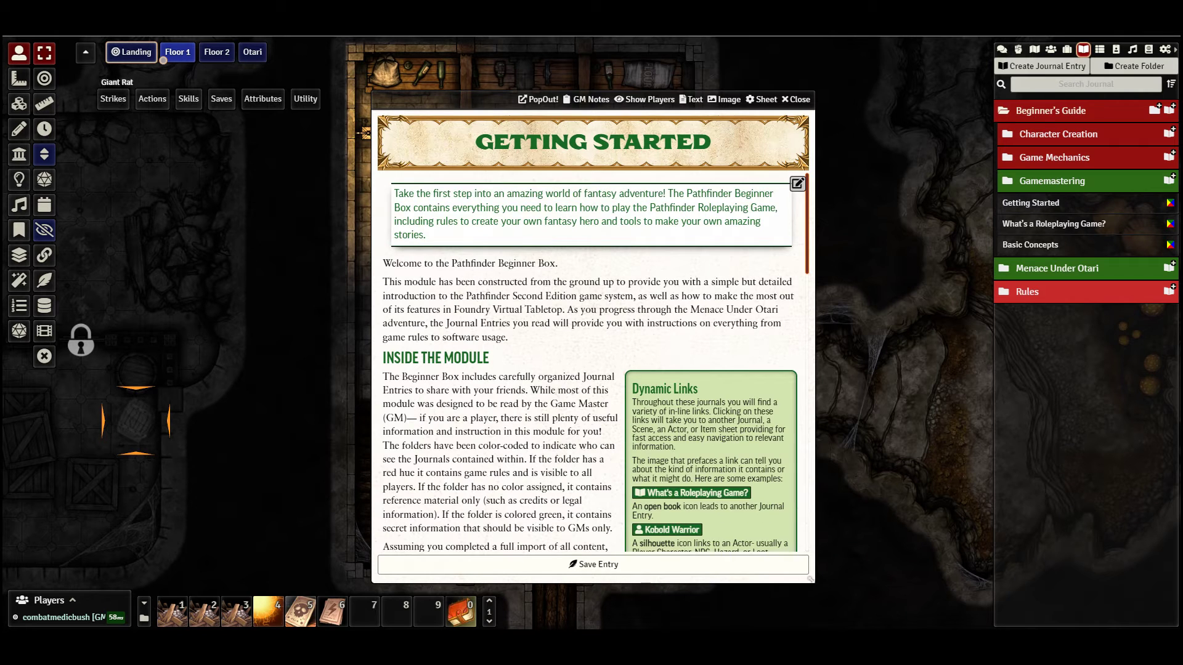
scroll(591, 363, "down", 3)
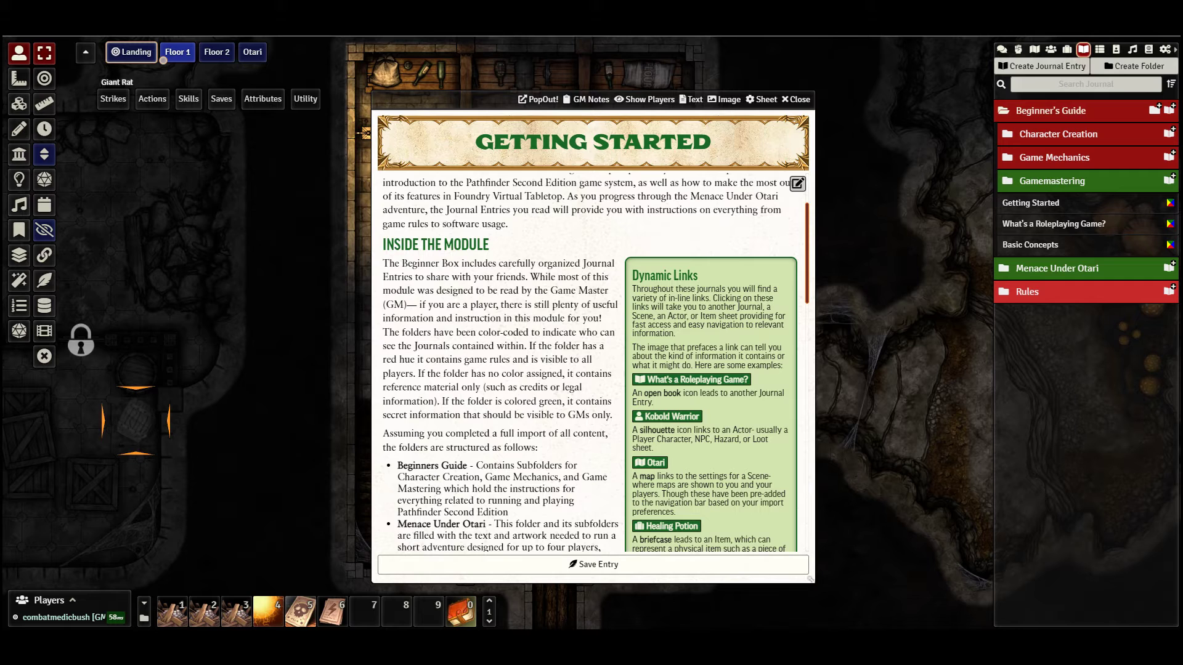
scroll(592, 364, "down", 3)
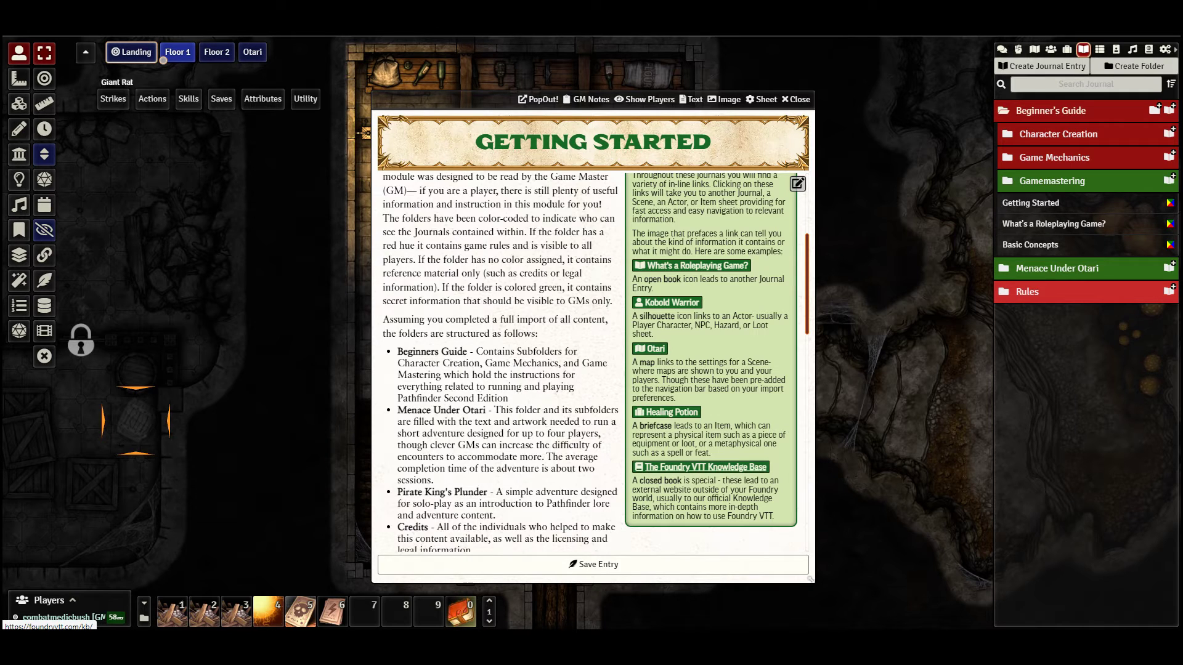
key("Escape")
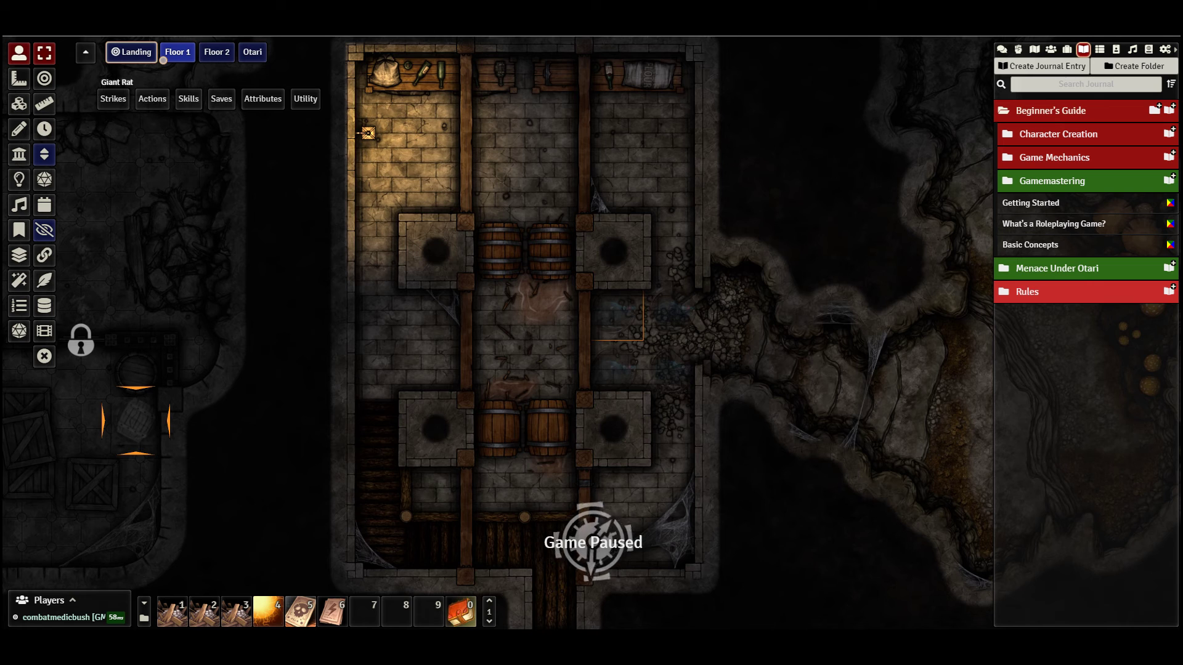
- Read the What's a Roleplaying Game? journal entry from Narrating Actions through Example of Play, and close it
left_click(1054, 224)
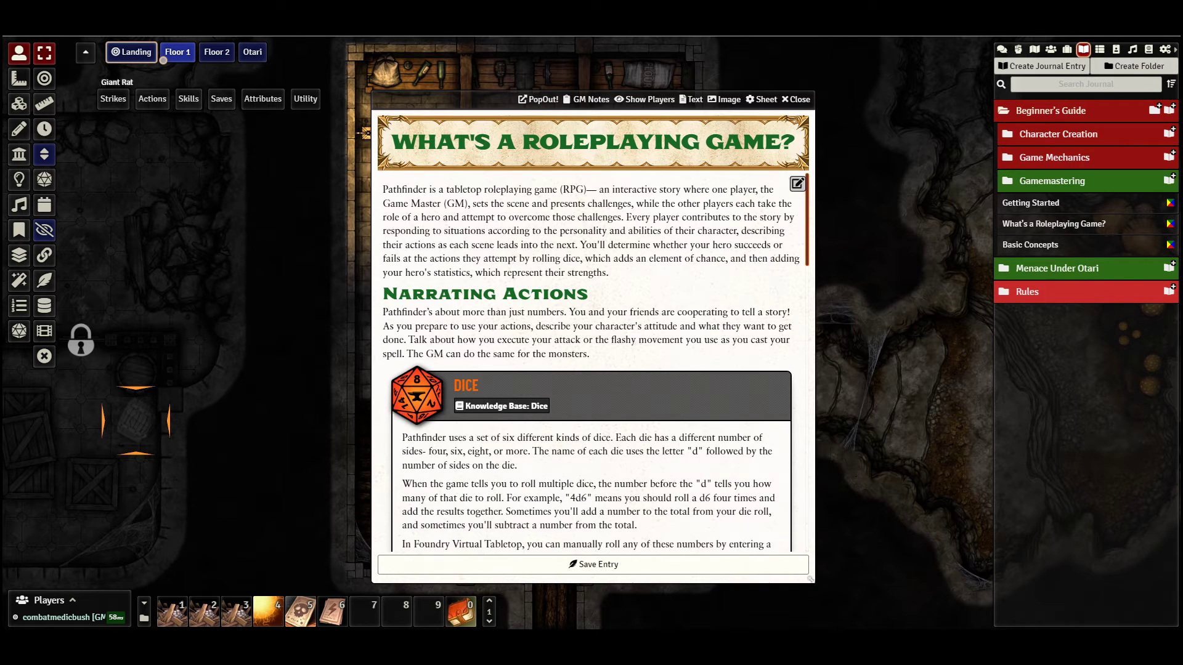
scroll(592, 339, "down", 2)
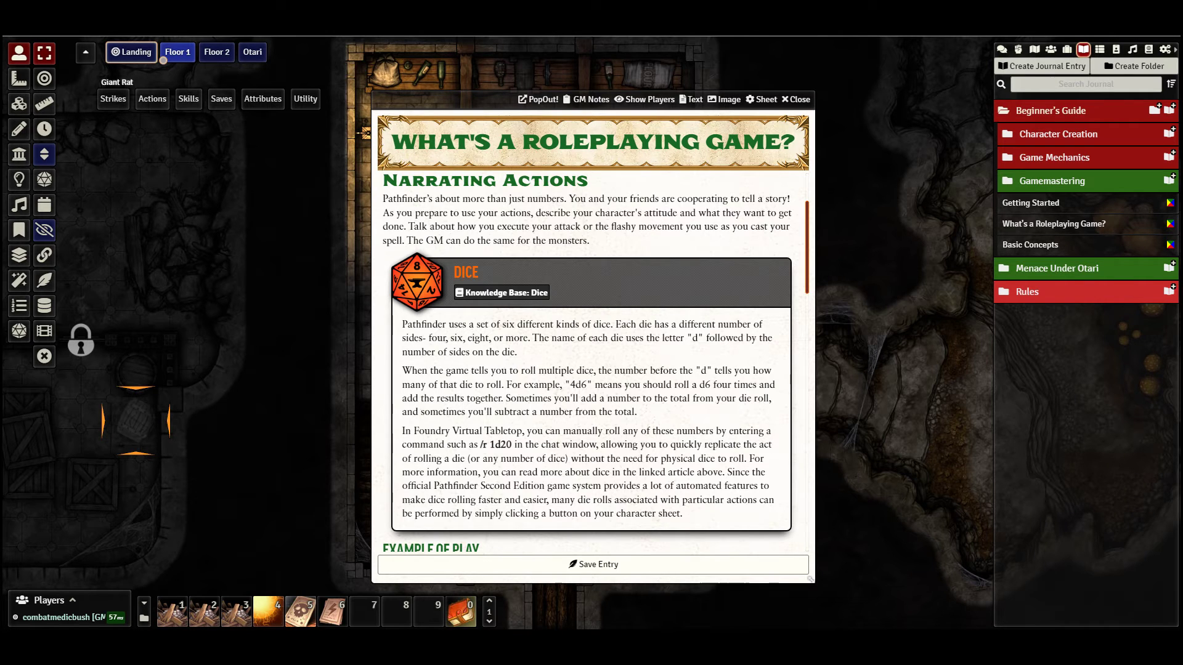
scroll(588, 345, "down", 3)
scroll(589, 363, "down", 2)
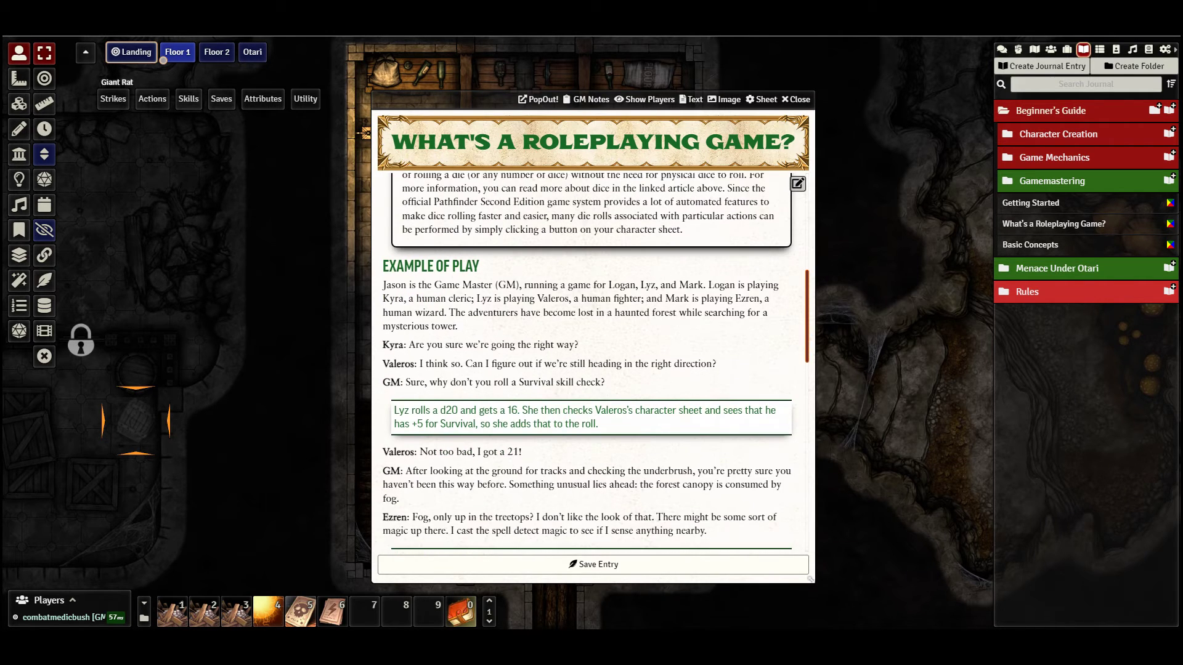
key("Escape")
- Read through the Basic Concepts journal entry in the Gamemastering folder, and close it
left_click(1031, 244)
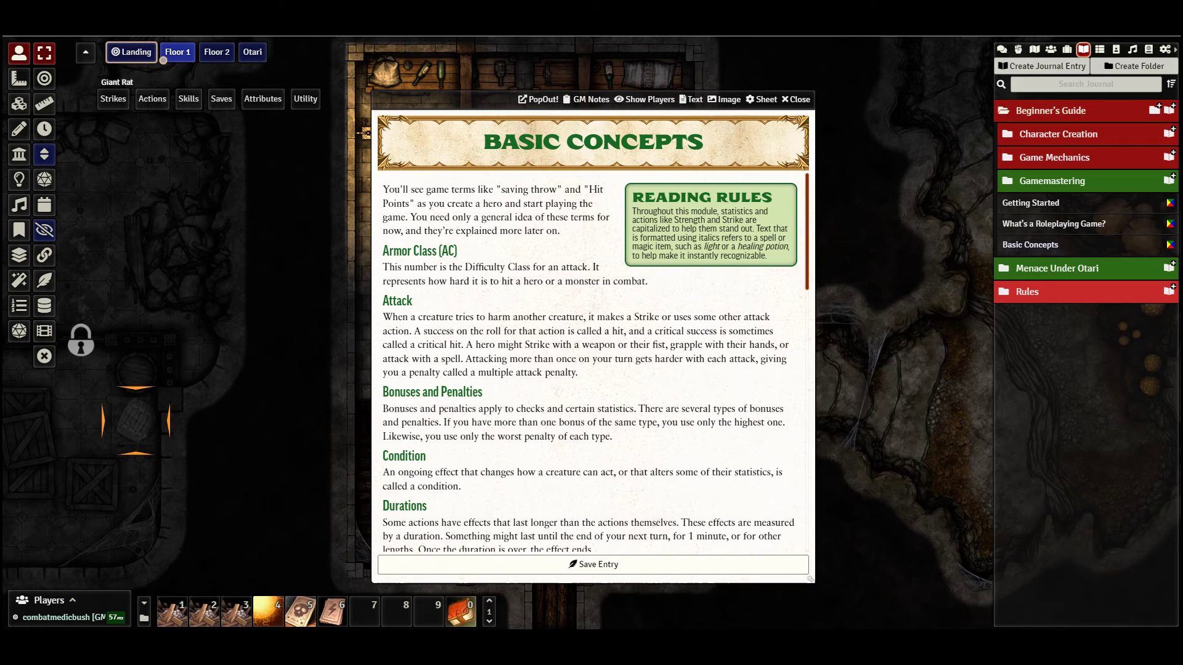
scroll(588, 345, "down", 2)
scroll(591, 363, "down", 12)
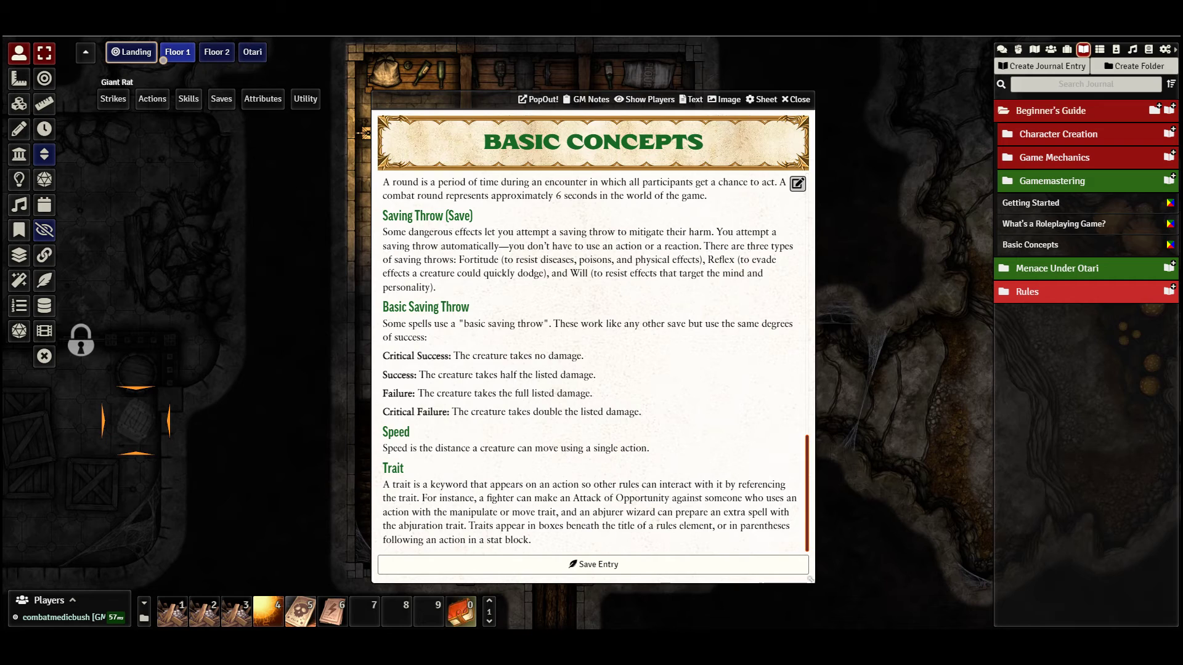
scroll(592, 364, "up", 5)
scroll(592, 364, "up", 4)
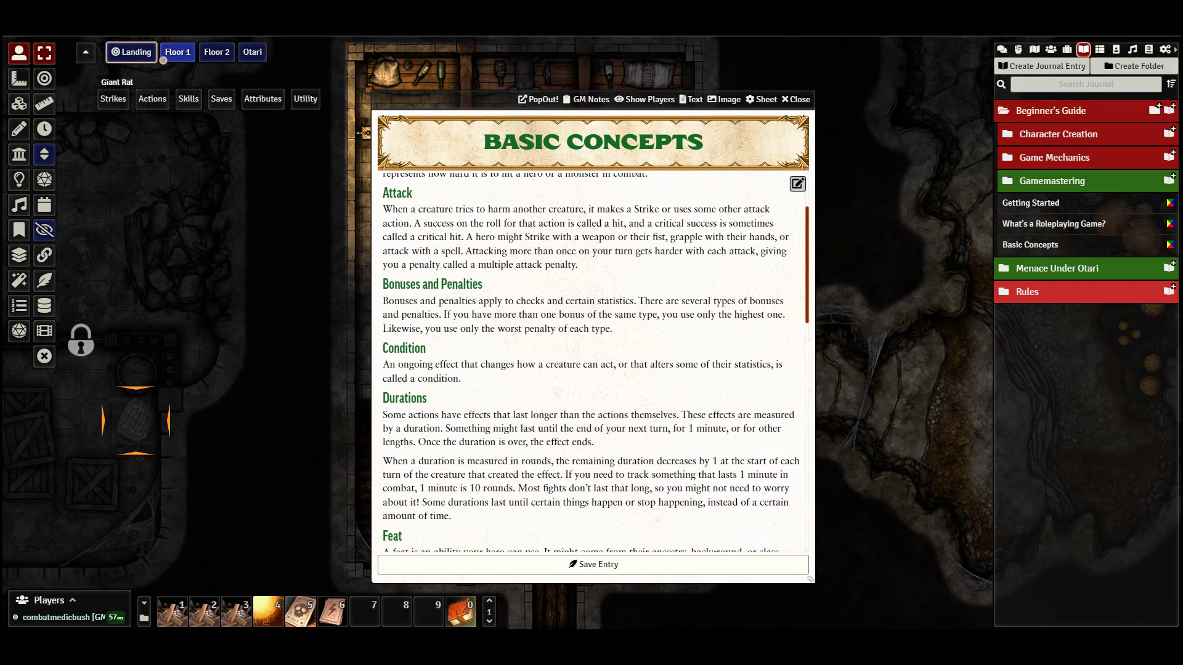
key("Escape")
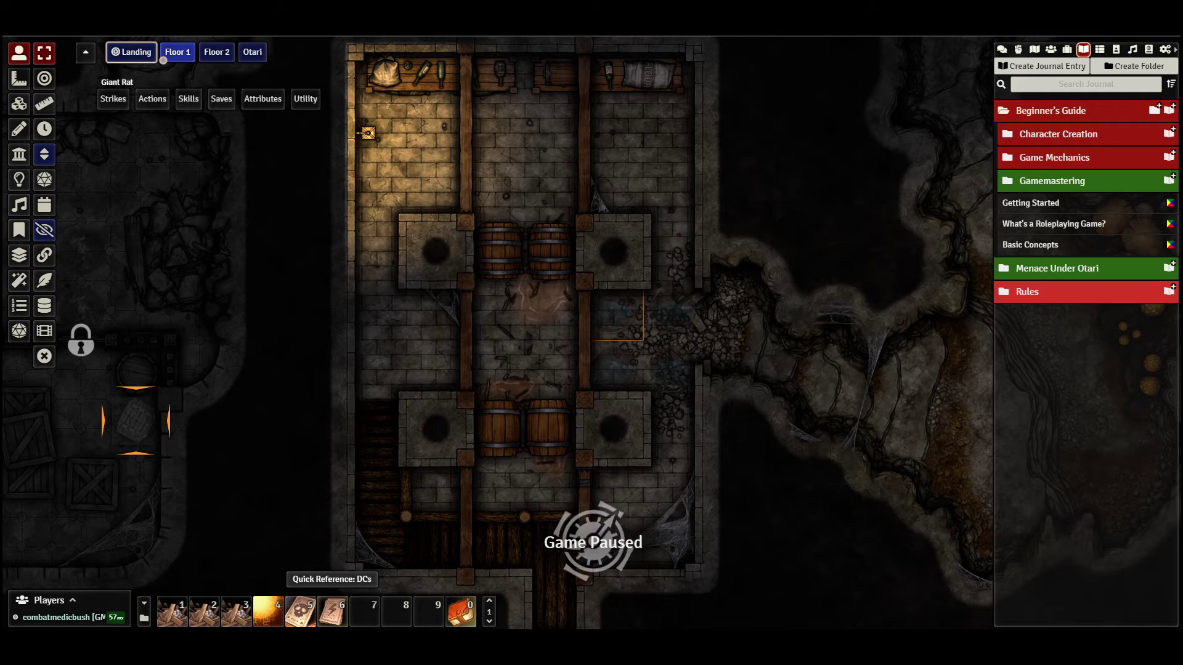
- Consult the DCs and Encounter Budget quick references using the hotbar macros, and close them
left_click(300, 611)
left_click(268, 611)
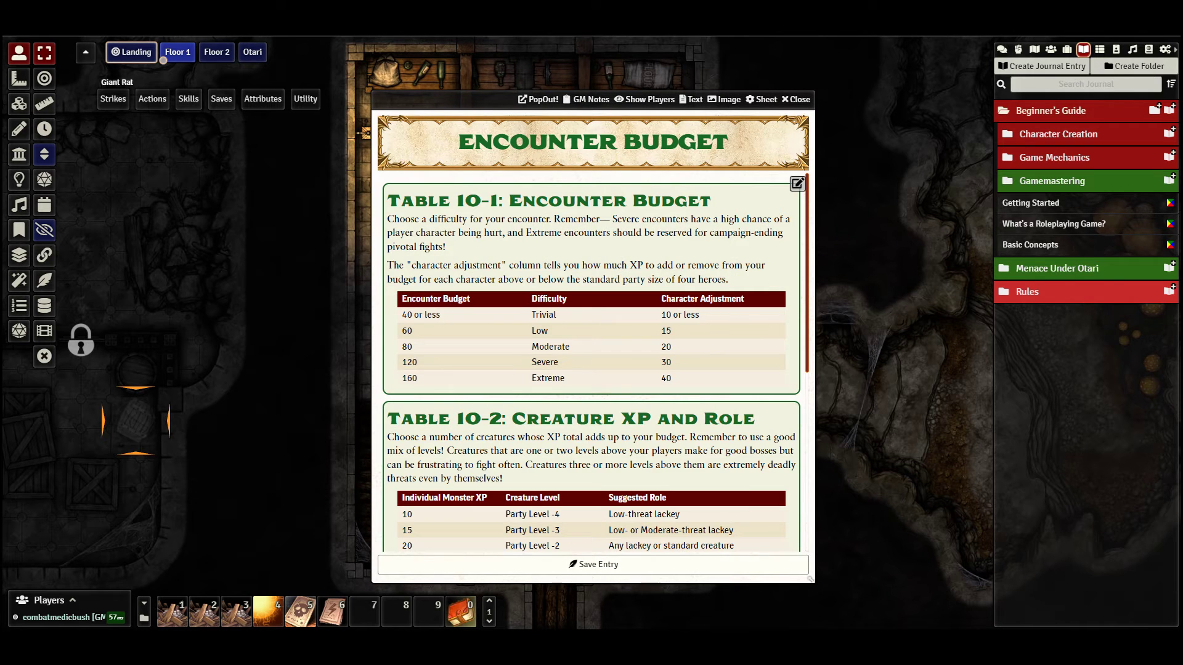
left_click(300, 611)
left_click(301, 611)
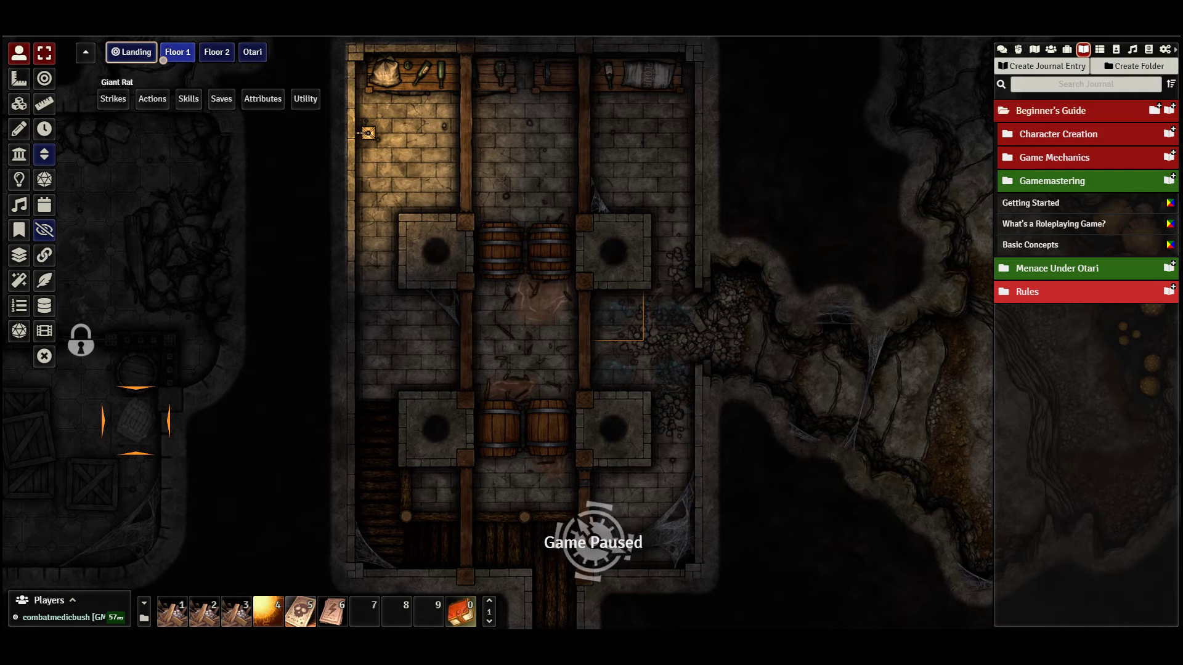
- View the Fight in the Hatchery image from the Artwork Handouts folder in the Menace Under Otari journals, and close it
left_click(1057, 268)
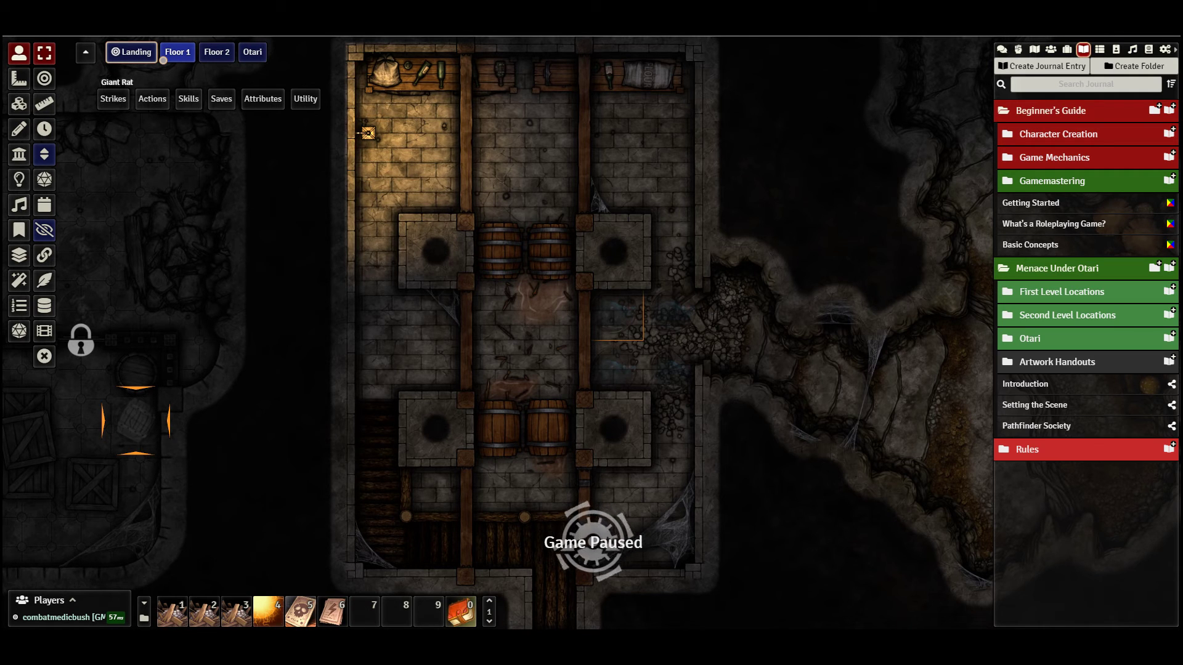
left_click(1056, 361)
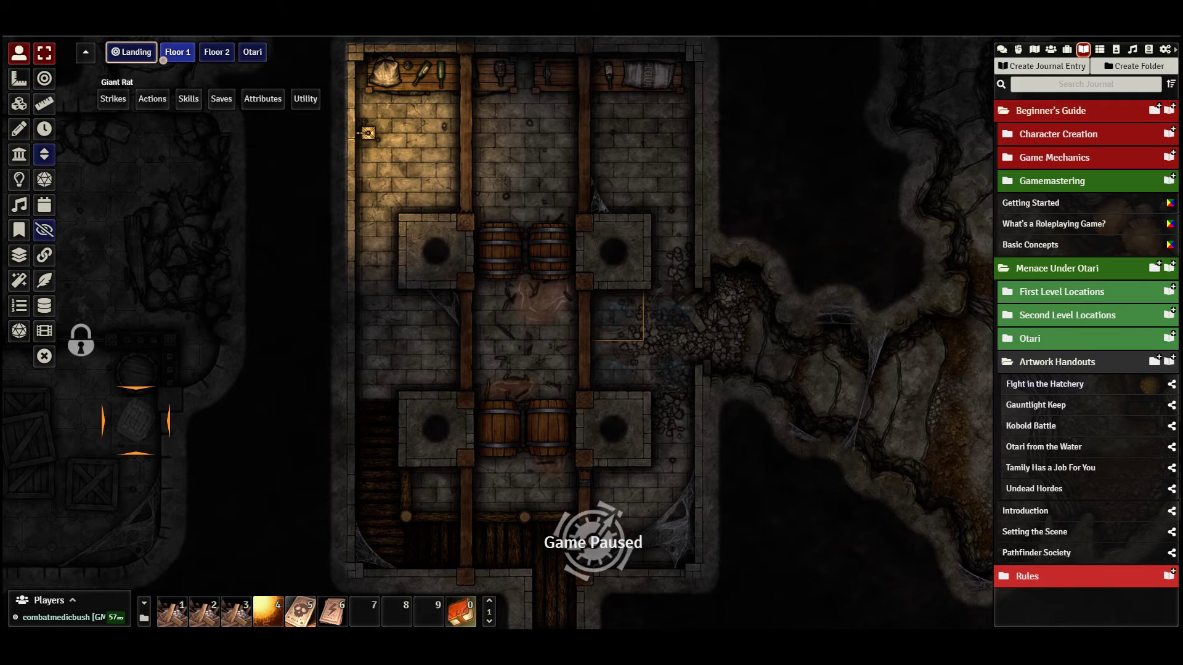
left_click(1045, 384)
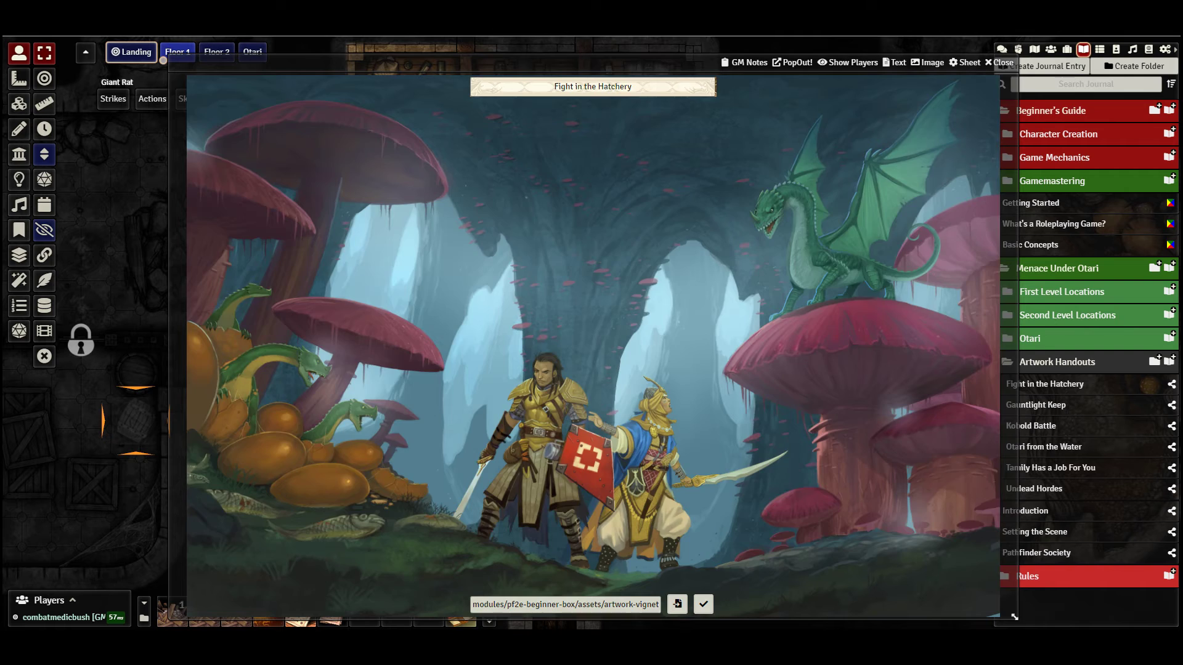
key("Escape")
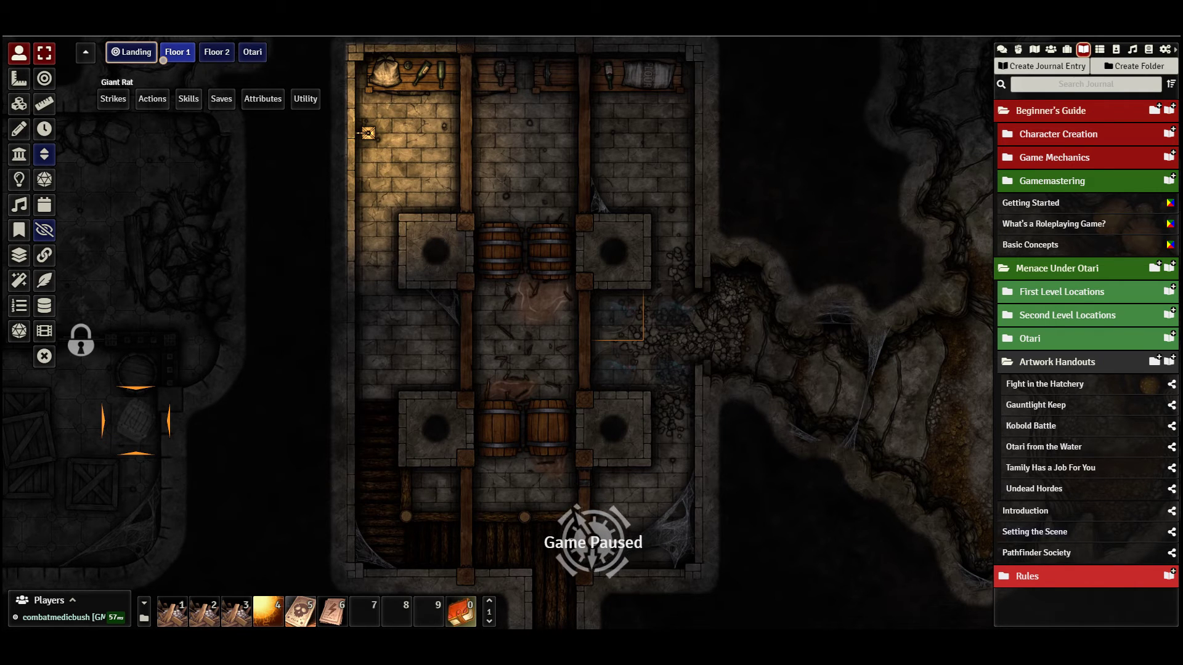
- Read the Sharing Artwork section of Setting the Scene, check the linked Otari Fishery handout and its image, and close the entries
left_click(1035, 532)
scroll(596, 363, "down", 2)
scroll(591, 363, "down", 1)
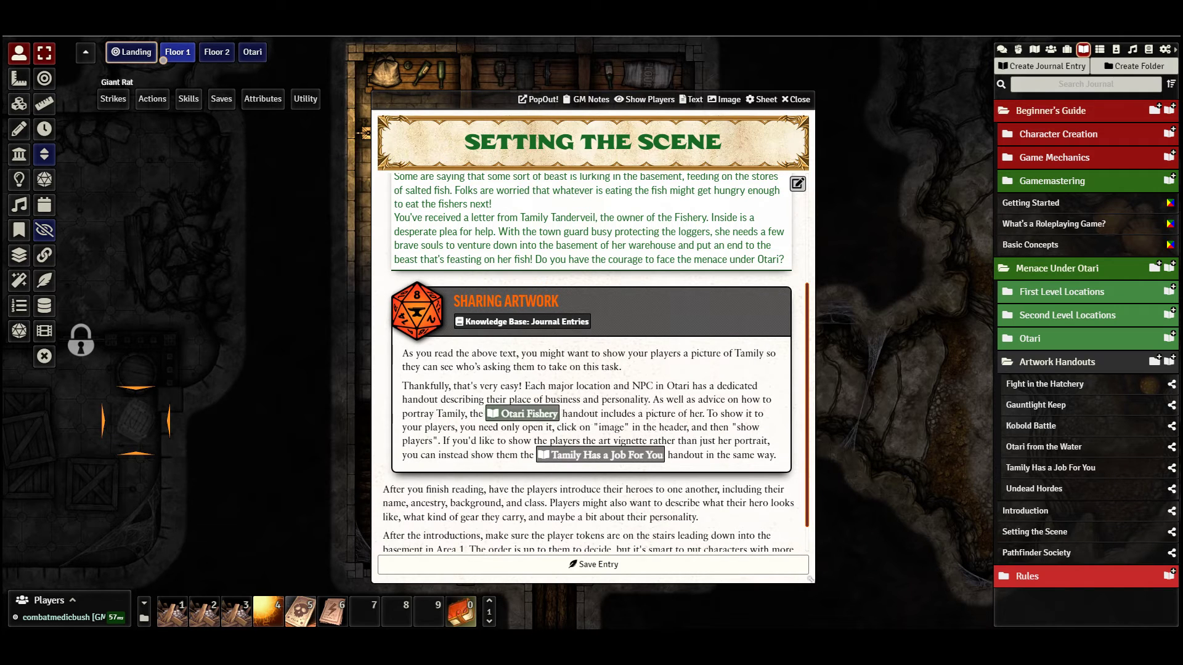
left_click(524, 413)
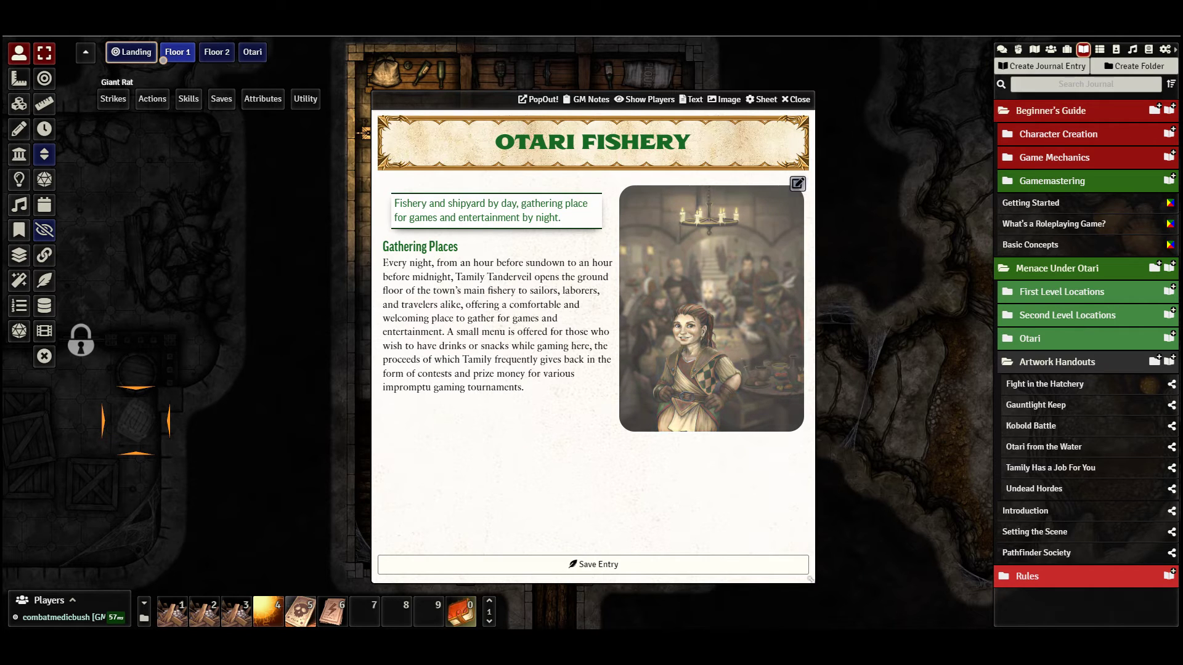
left_click(797, 183)
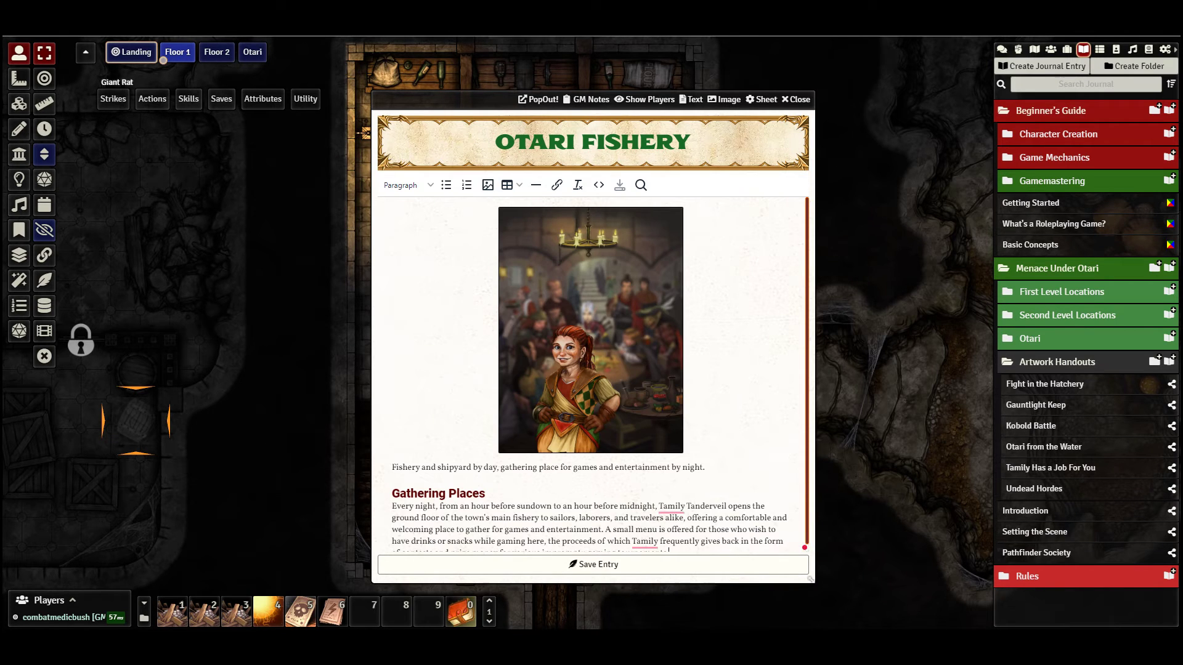
left_click(724, 99)
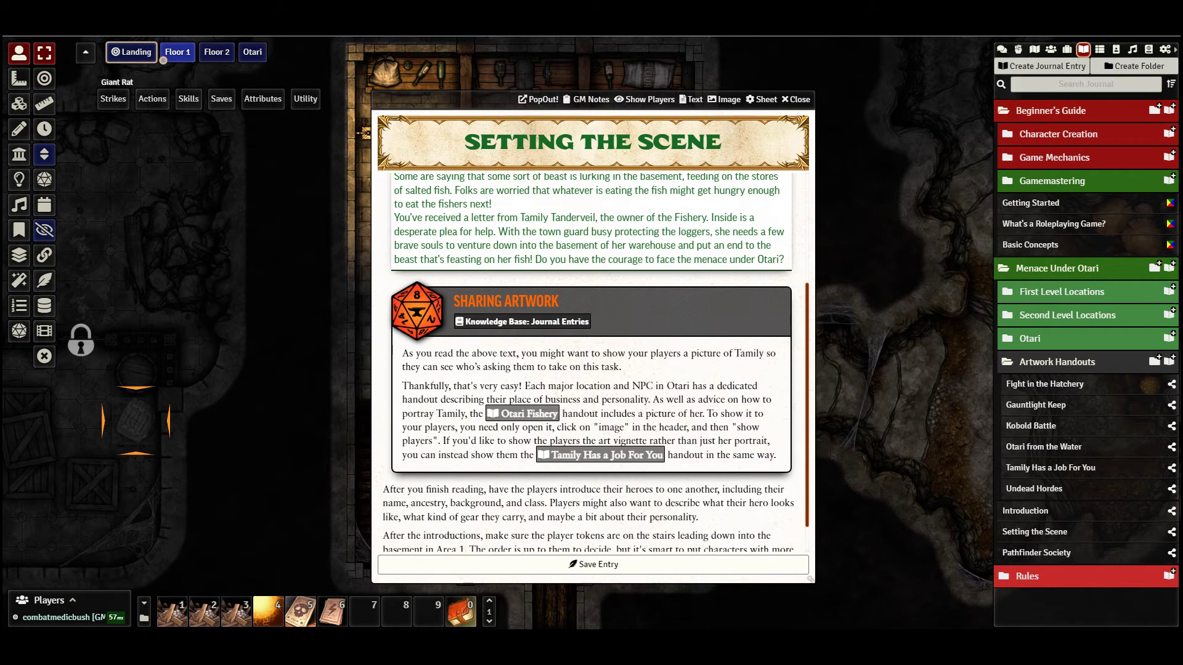
key("Escape")
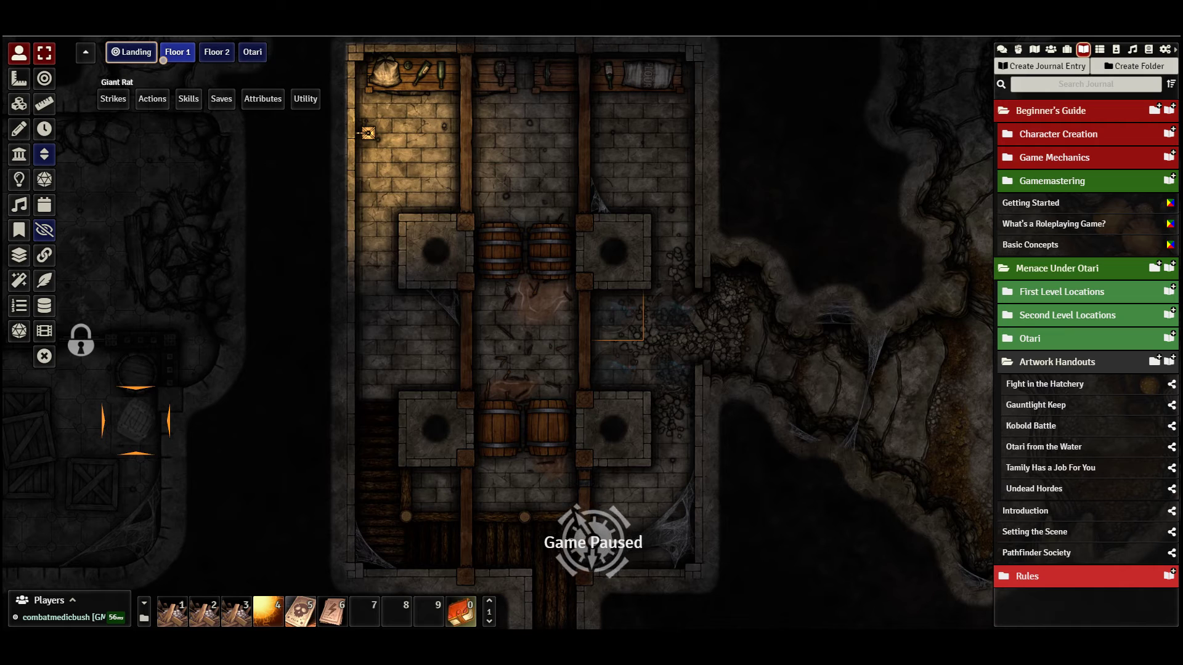
- Collapse the Artwork Handouts folder, and look through the Rules journal folder, collapsing it again
left_click(1057, 362)
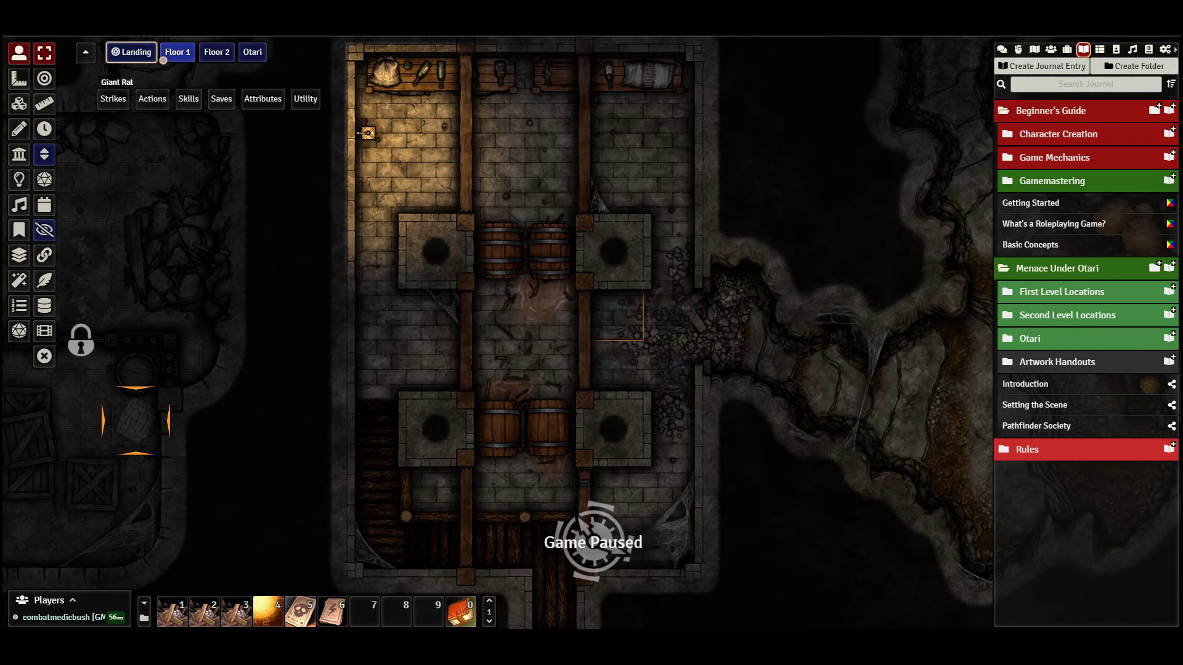
left_click(1027, 449)
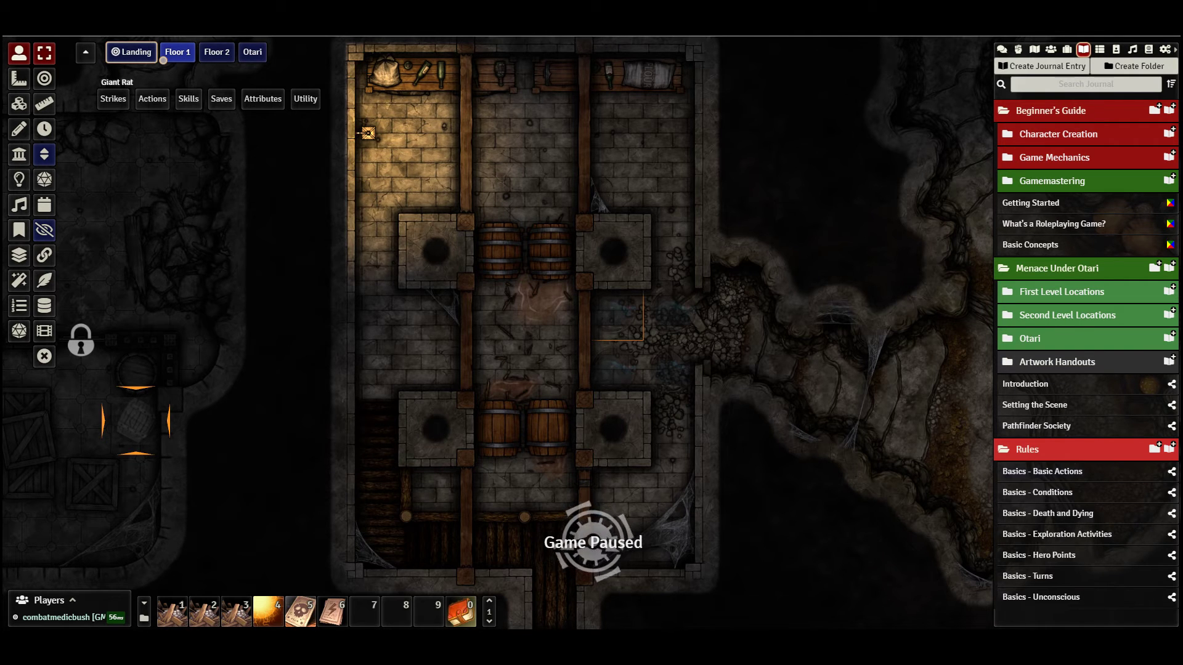
left_click(1027, 449)
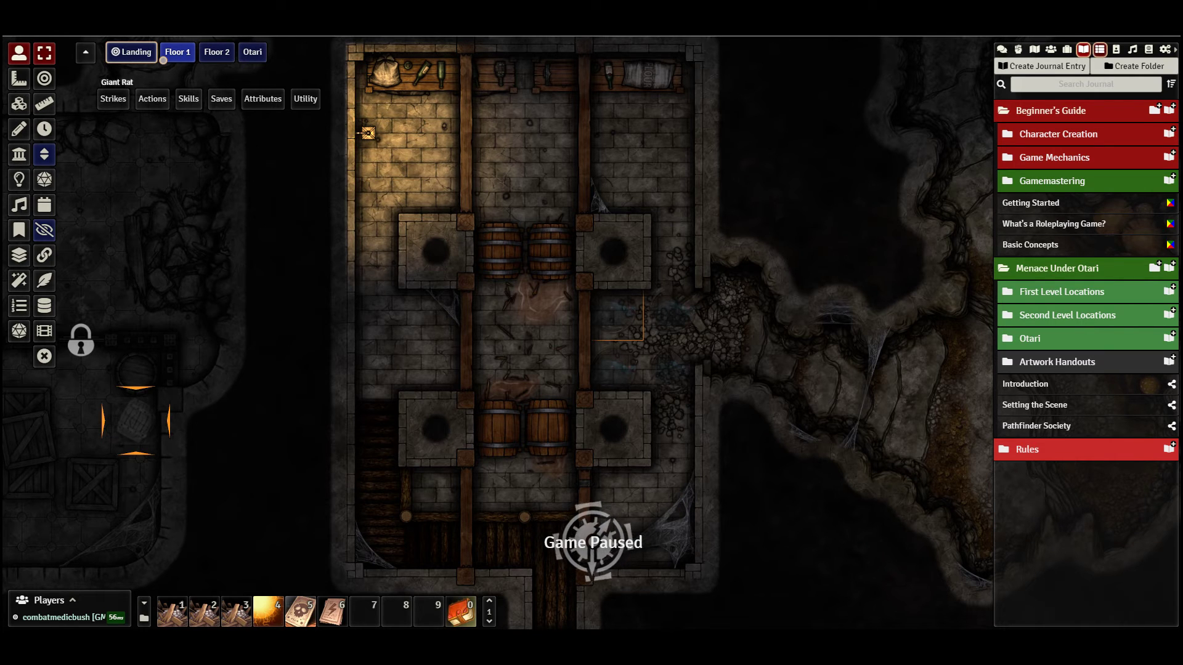
- Look over the rollable tables and card stacks directories, and display the playlists directory
left_click(1100, 49)
left_click(1116, 49)
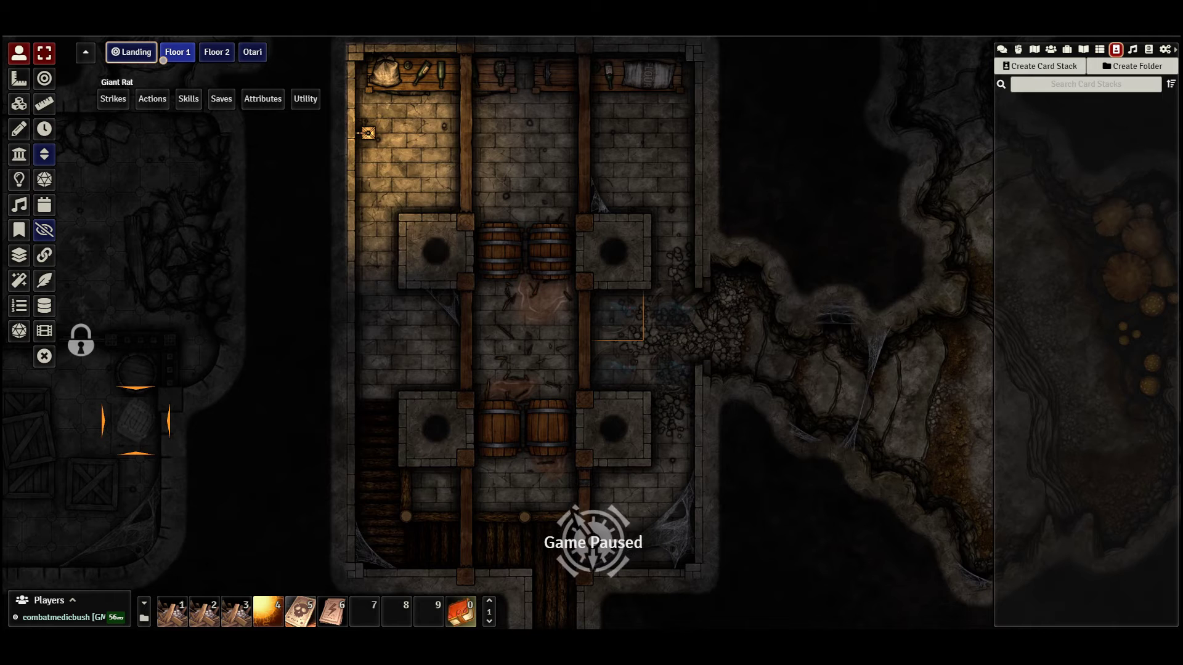
left_click(1132, 50)
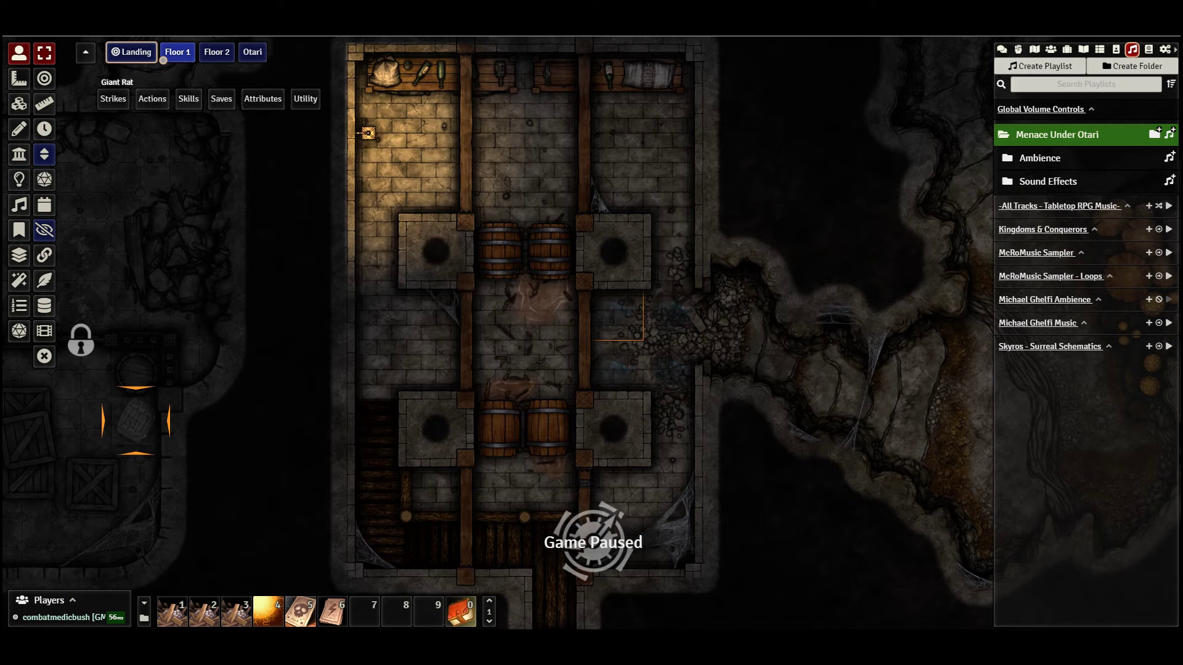
- Expand the Ambience and Sound Effects playlist folders under Menace Under Otari, and play the Otari Seaside track from the Otari Wharf playlist
left_click(1040, 157)
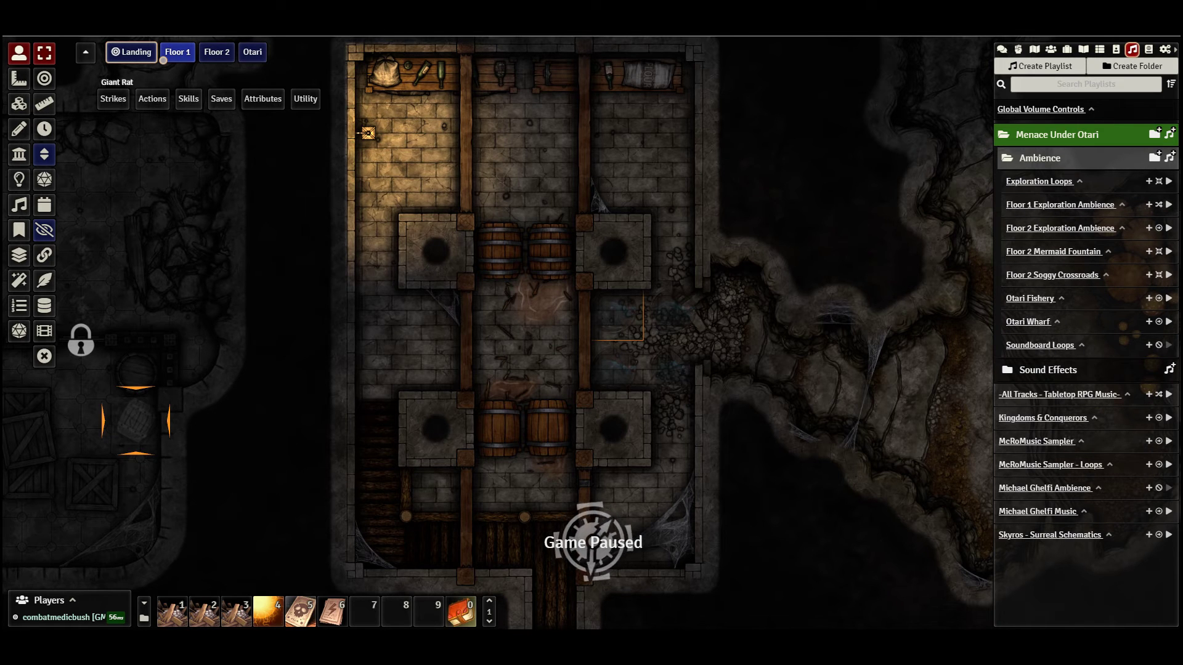
left_click(1047, 369)
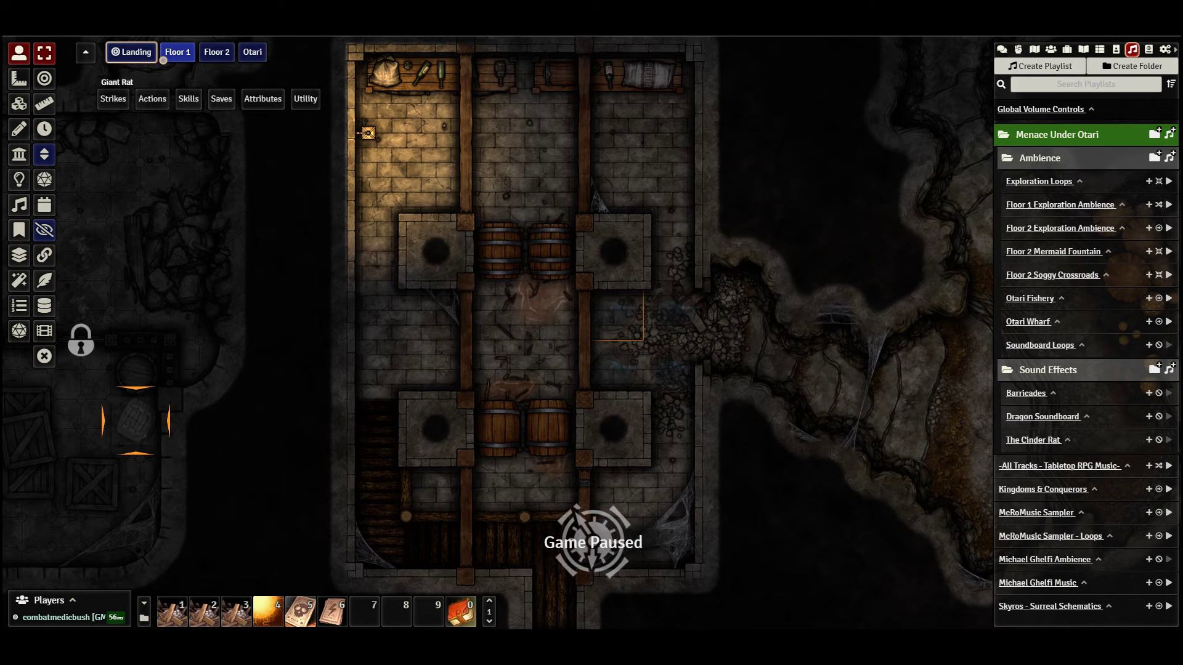
left_click(1028, 321)
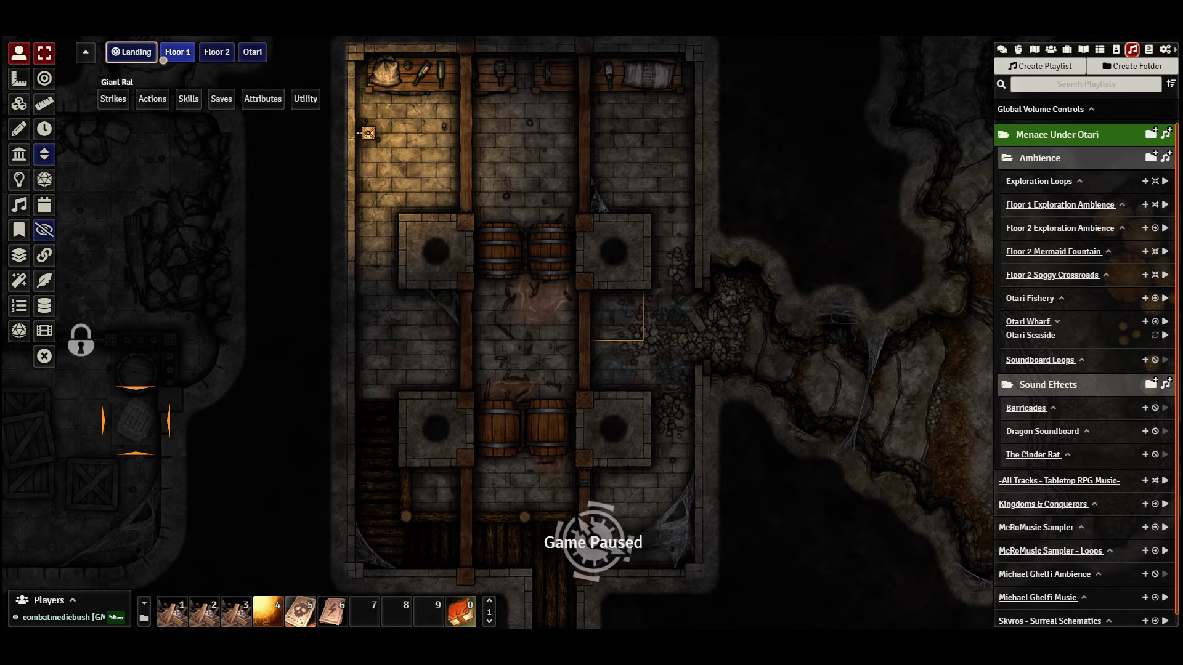
left_click(1166, 335)
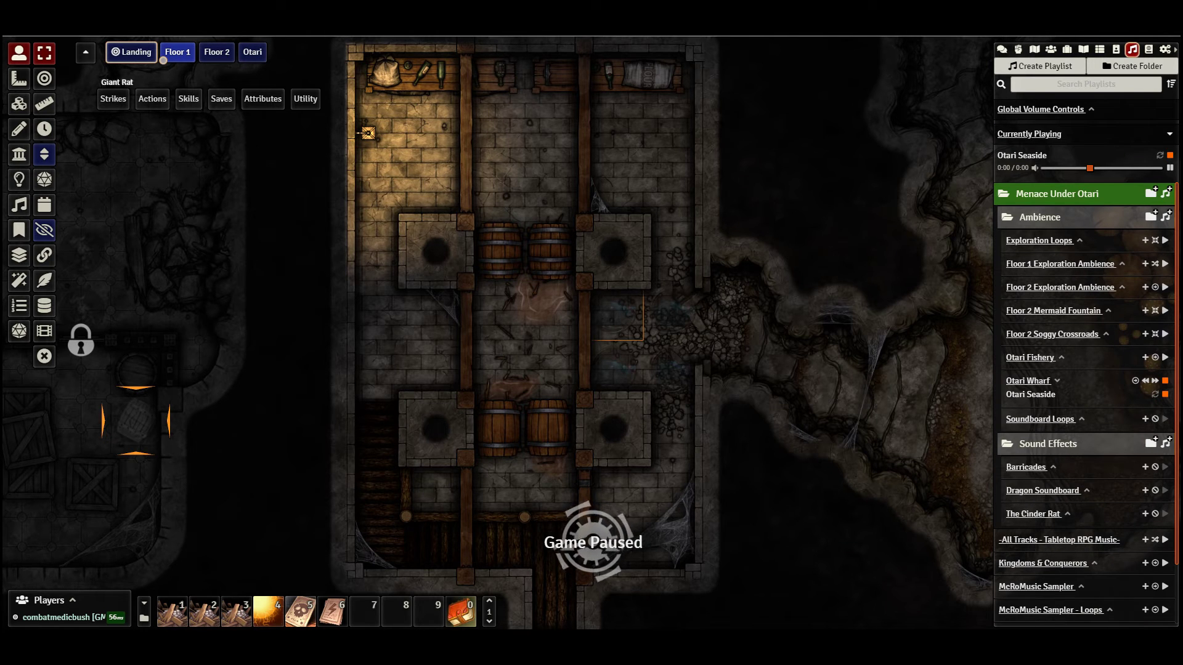